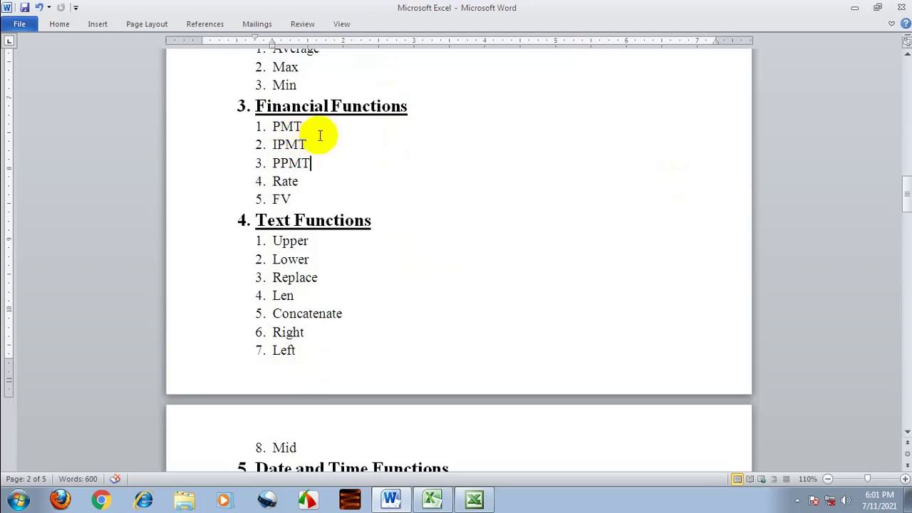
- Switch to the Book2 workbook in Excel and review the loan amount and interest rate cells
left_click(441, 496)
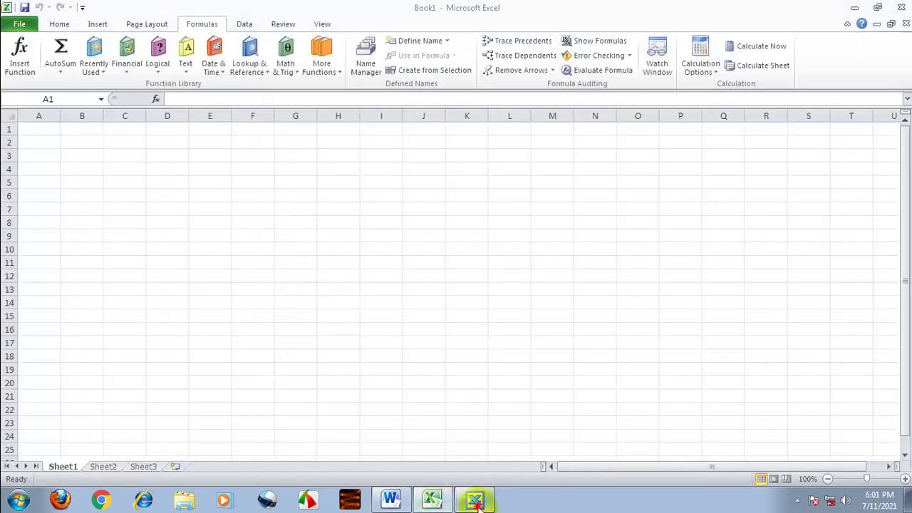
left_click(477, 501)
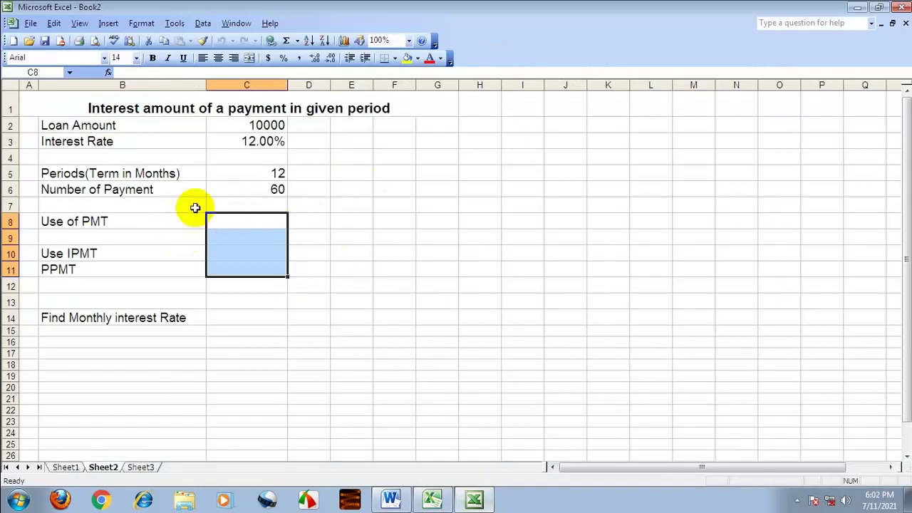
left_click(265, 126)
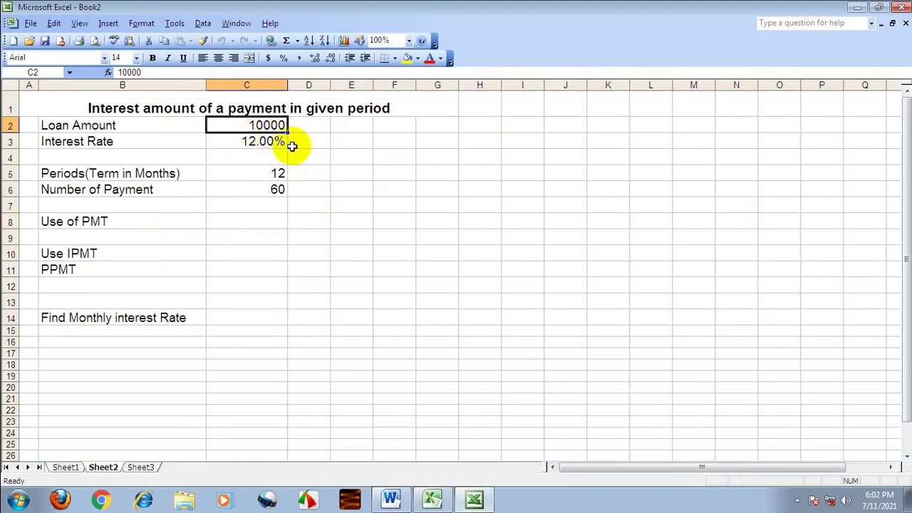
left_click(271, 146)
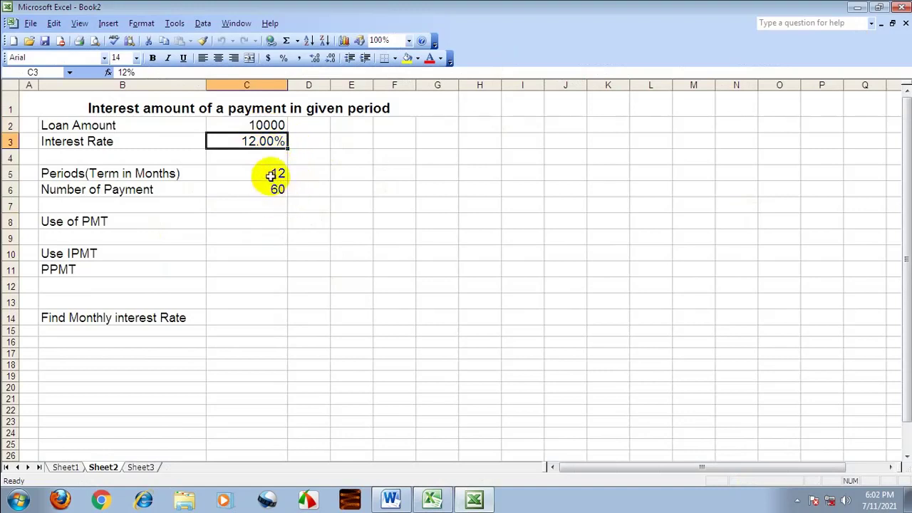
- Set the Periods value to 5 and the Number of Payment value to 60
left_click(271, 174)
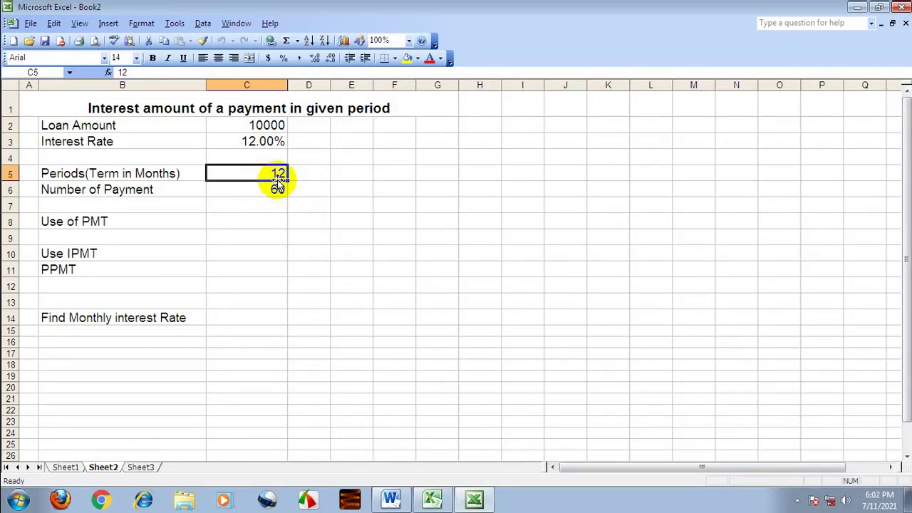
type("5")
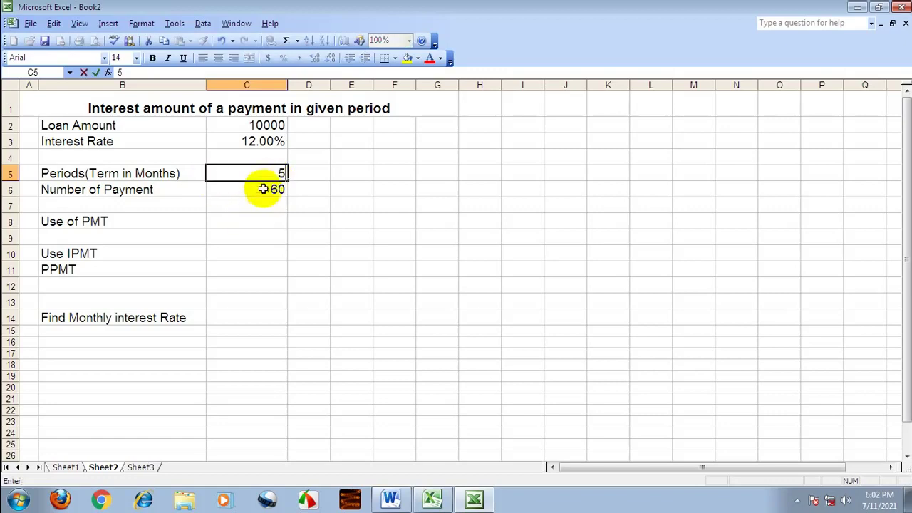
left_click(263, 189)
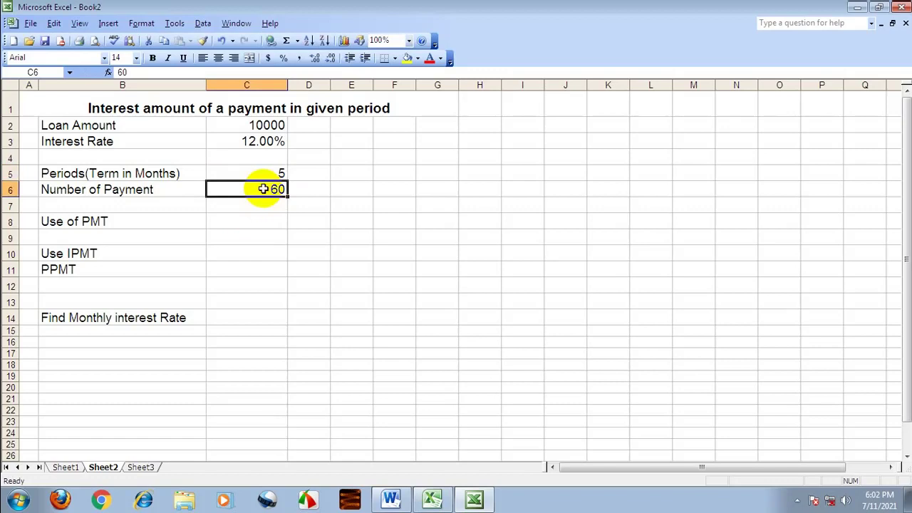
left_click(250, 179)
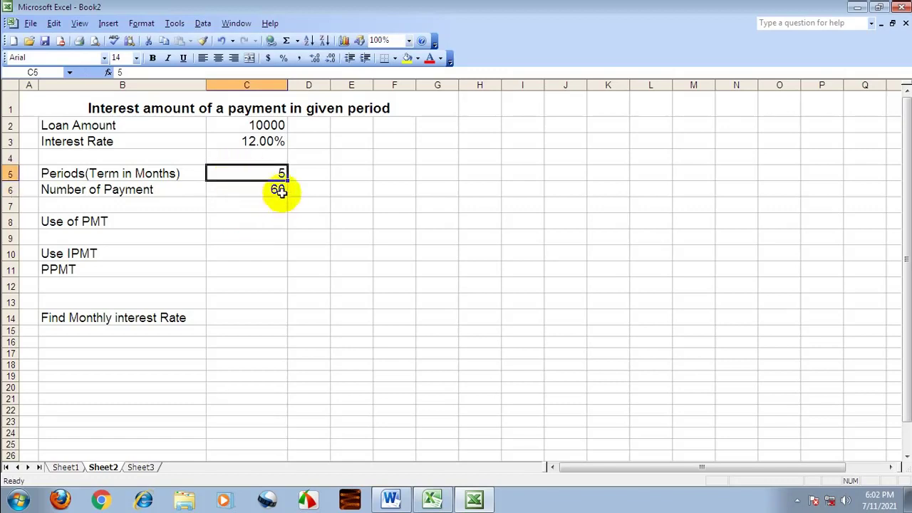
left_click(277, 188)
type("60")
key("Return")
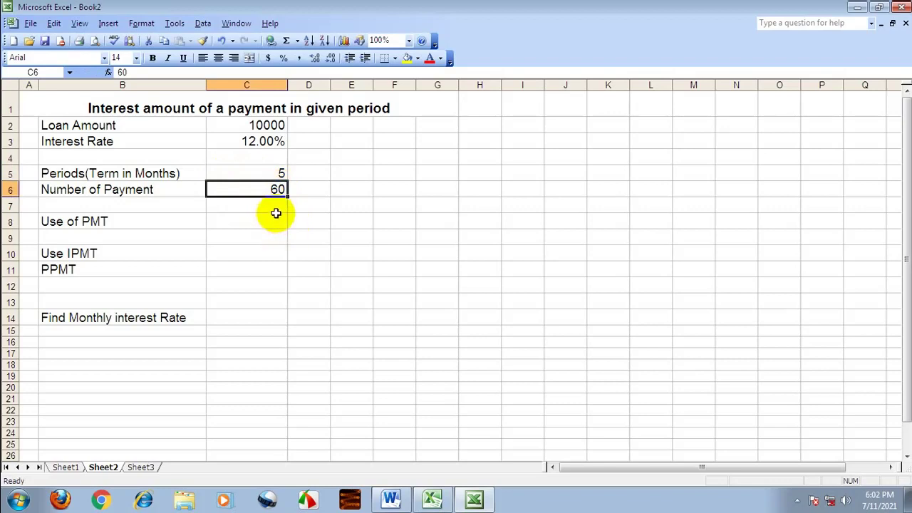
- Shorten the label in B5 to "Periods" and extend the label in B6 to "Number of Payment(Months)"
double_click(157, 189)
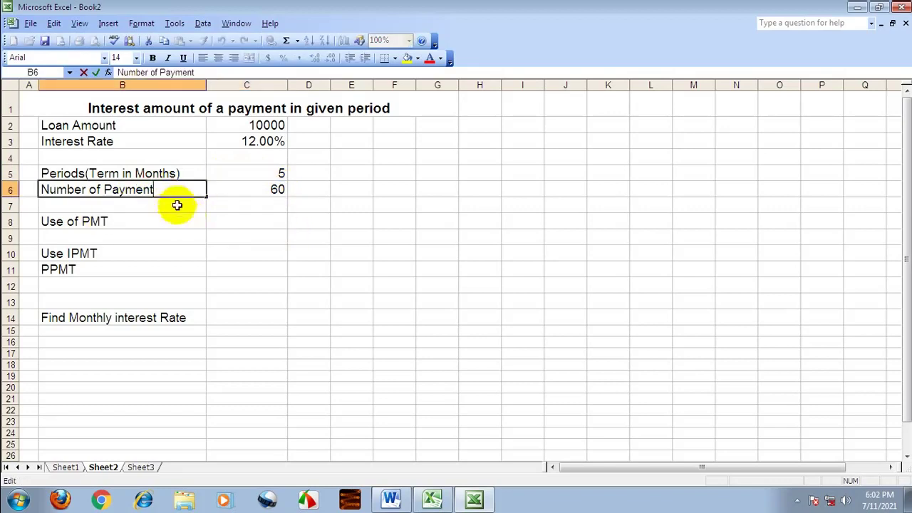
double_click(173, 173)
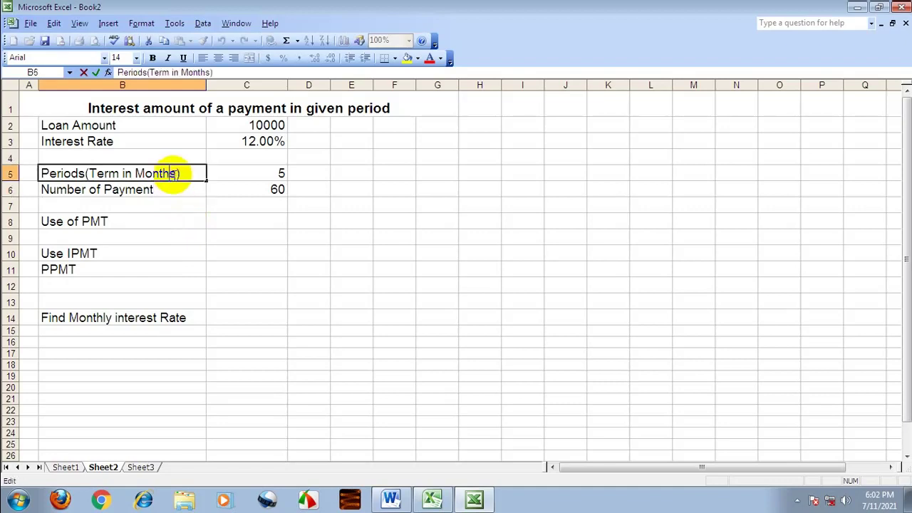
left_click_drag(175, 173, 100, 172)
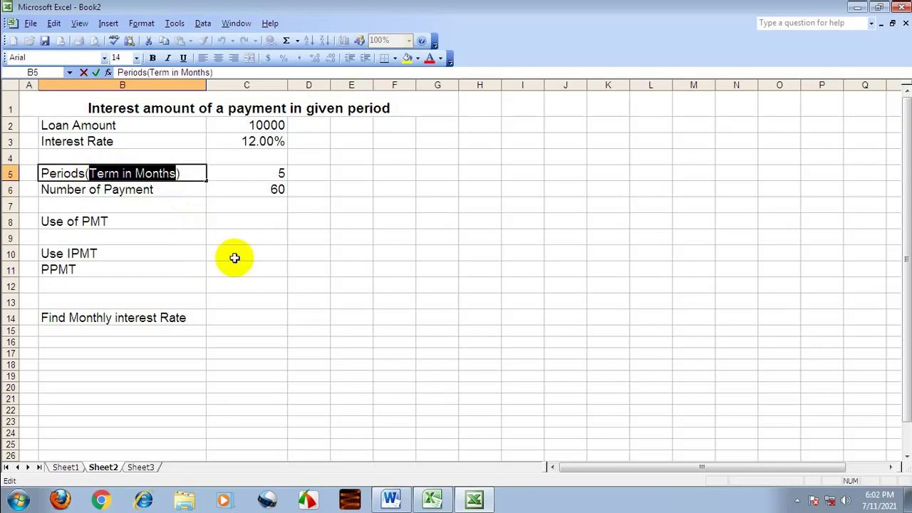
key("Delete")
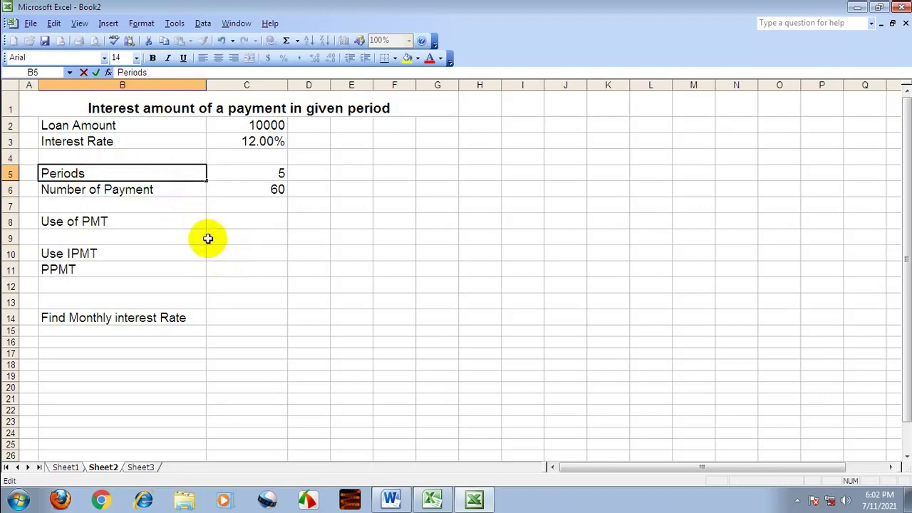
double_click(177, 189)
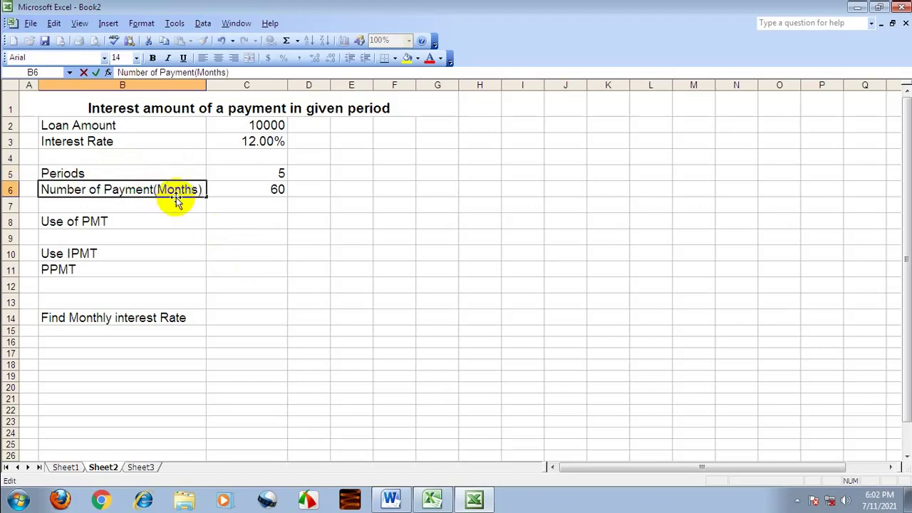
left_click(245, 255)
- Insert the PMT function from the Financial category into cell C8, beside Use of PMT
left_click(213, 221)
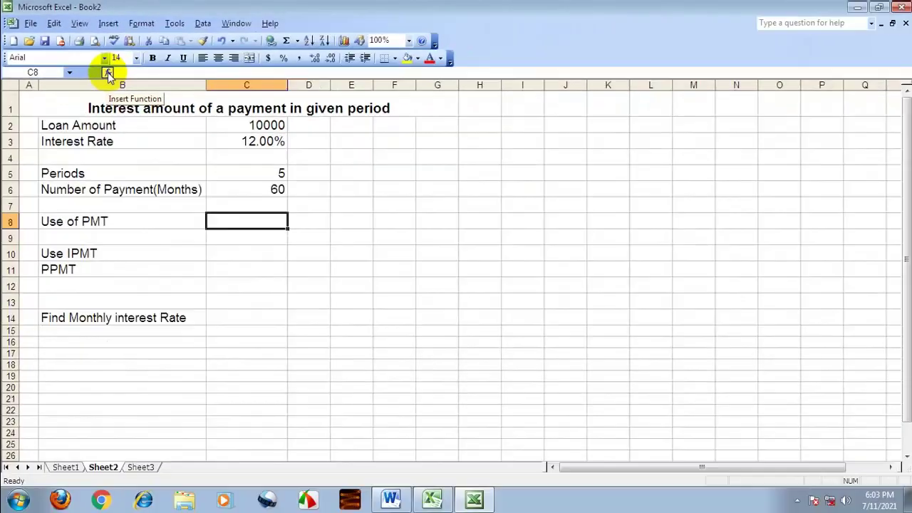
left_click(216, 146)
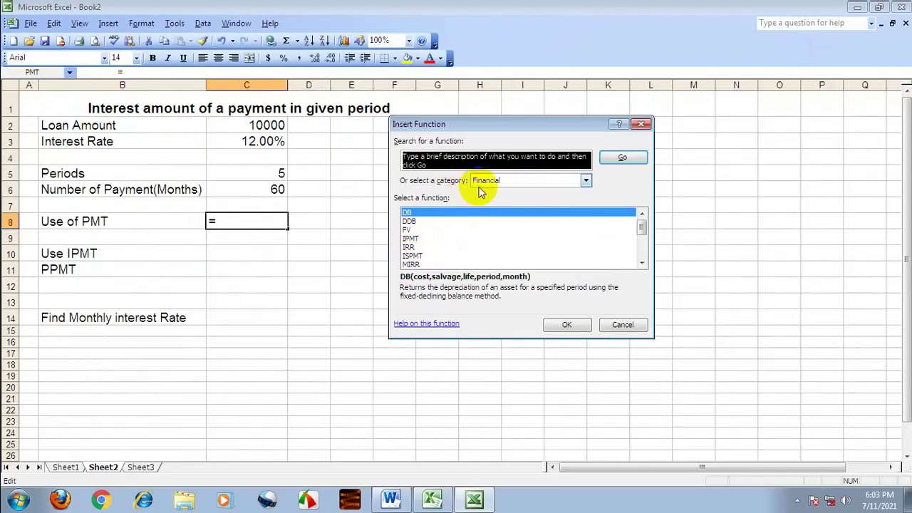
left_click(500, 182)
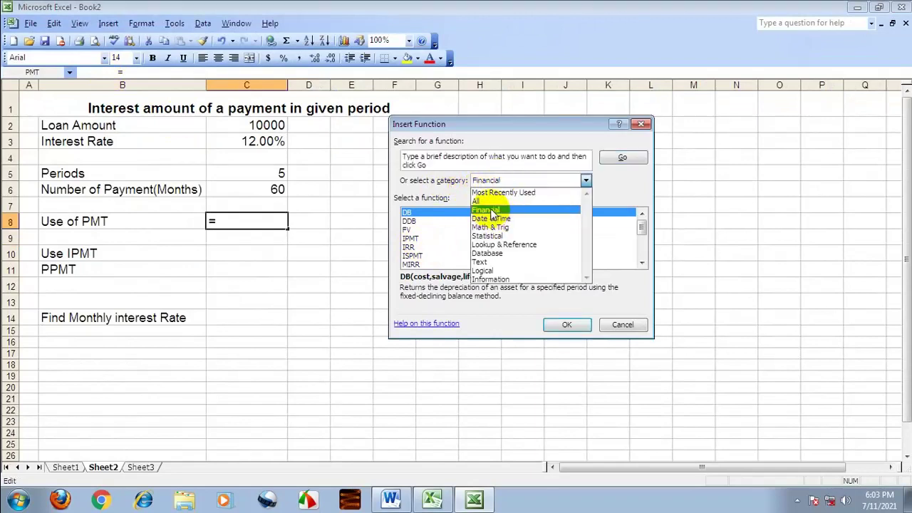
left_click(492, 211)
left_click(419, 239)
scroll(421, 245, "down", 1)
scroll(420, 246, "down", 1)
left_click(417, 238)
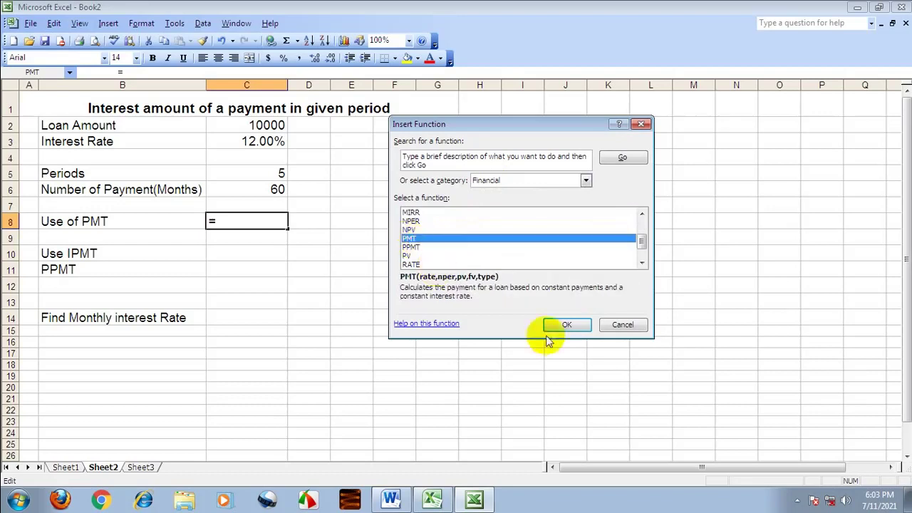
left_click(568, 325)
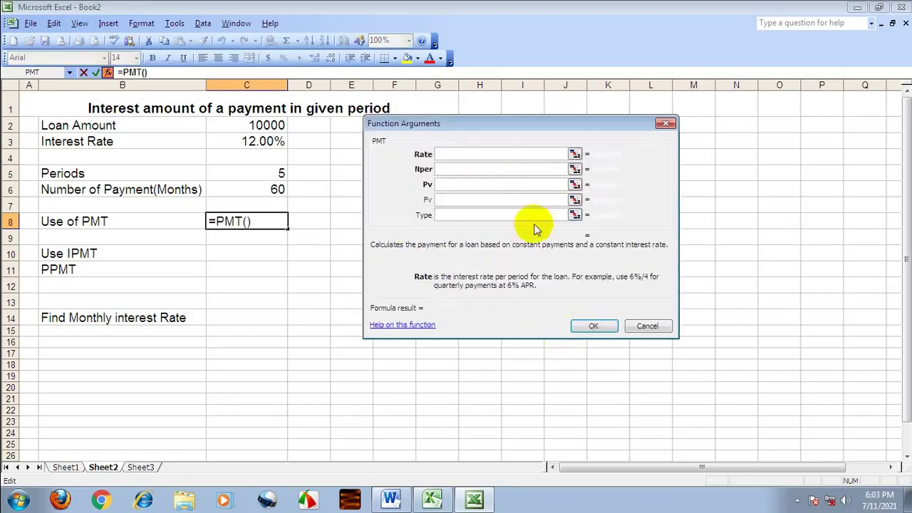
- Fill in the PMT arguments with Rate C3/12, Nper C6 and Pv -C2
left_click_drag(497, 128, 532, 114)
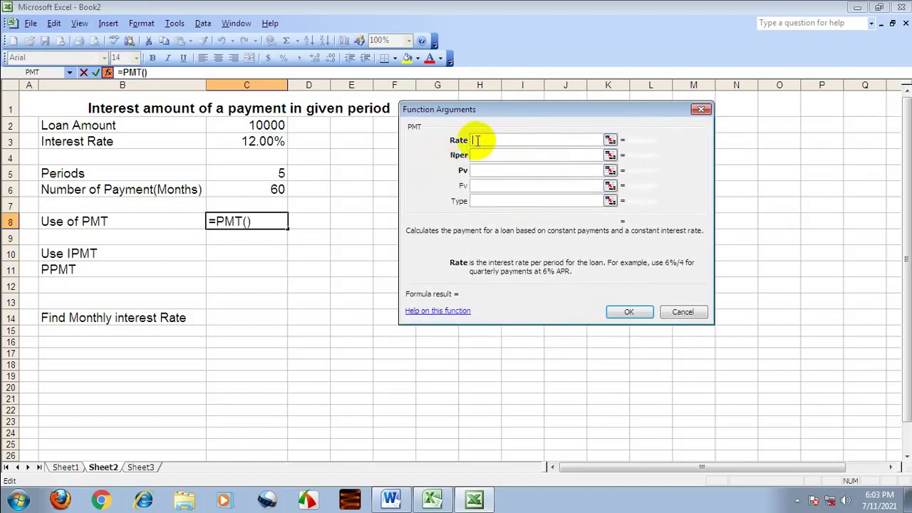
left_click(251, 141)
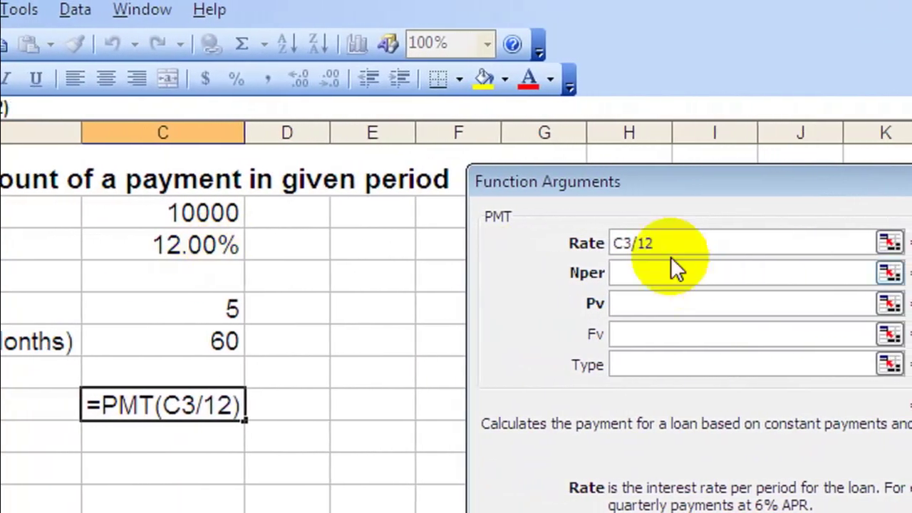
left_click(591, 274)
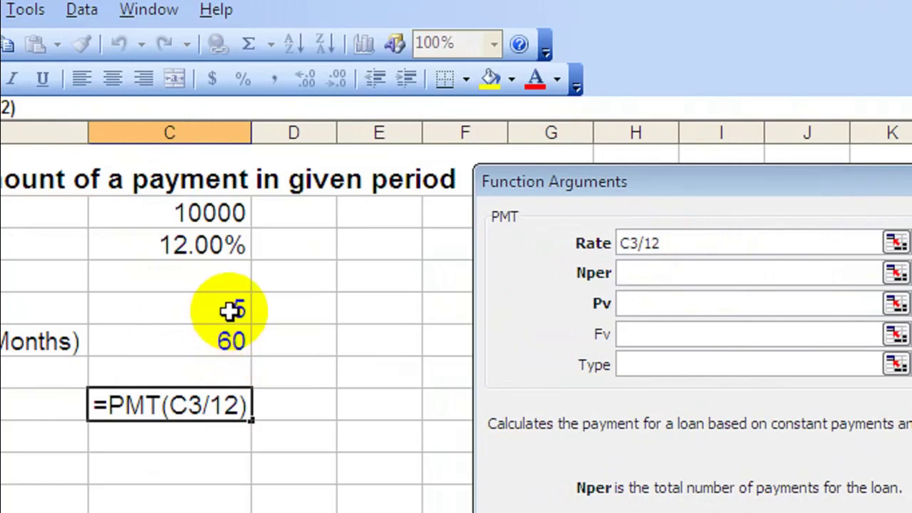
left_click(230, 310)
left_click(221, 336)
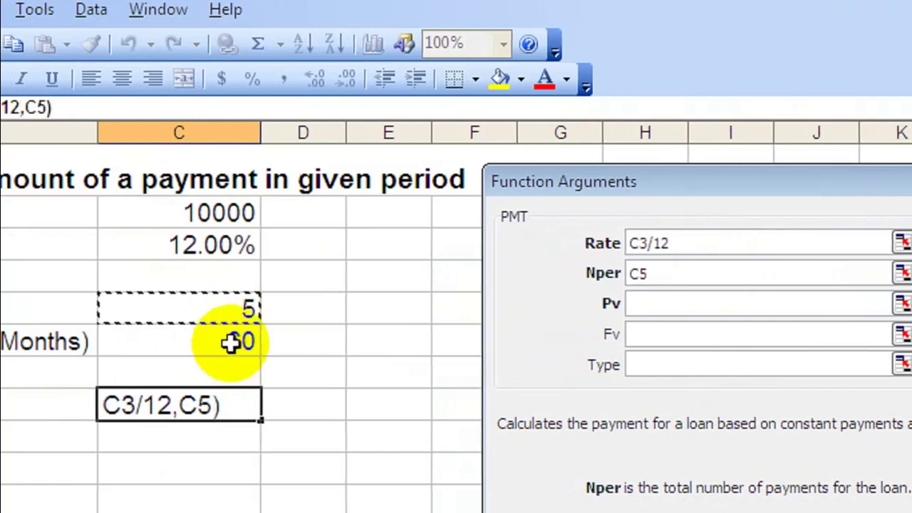
left_click(648, 305)
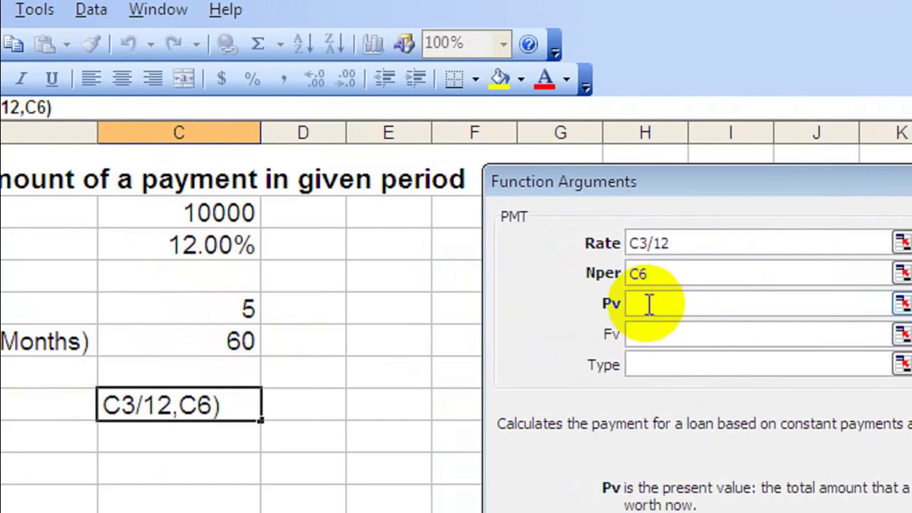
type("-")
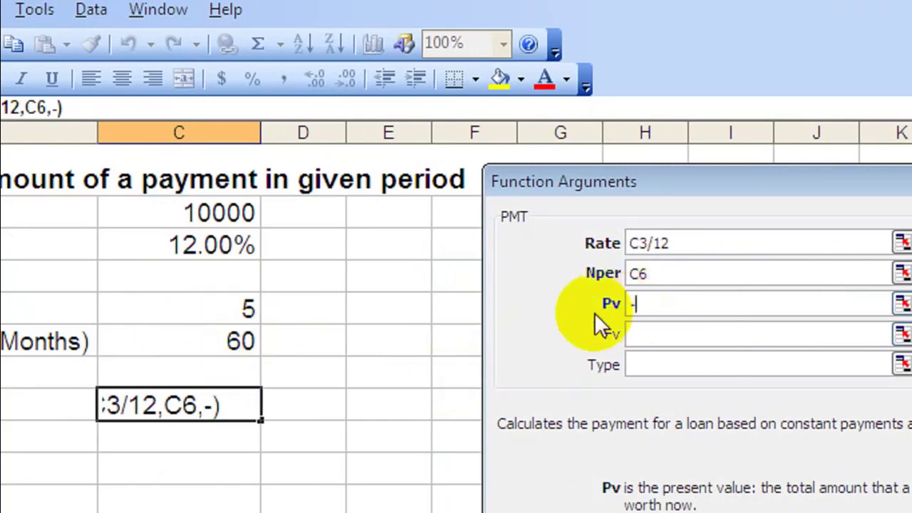
left_click(218, 221)
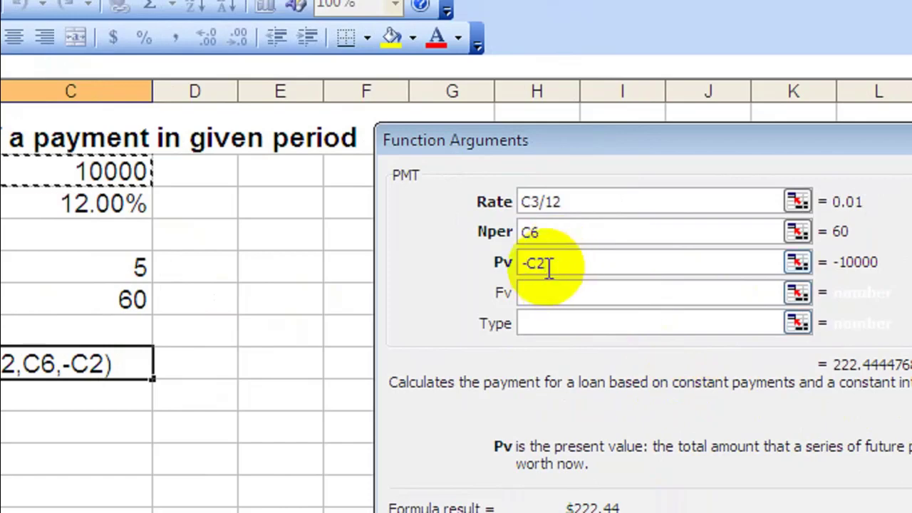
- Try the PMT present value as C2 without the minus sign, and restore it to -C2
left_click(528, 263)
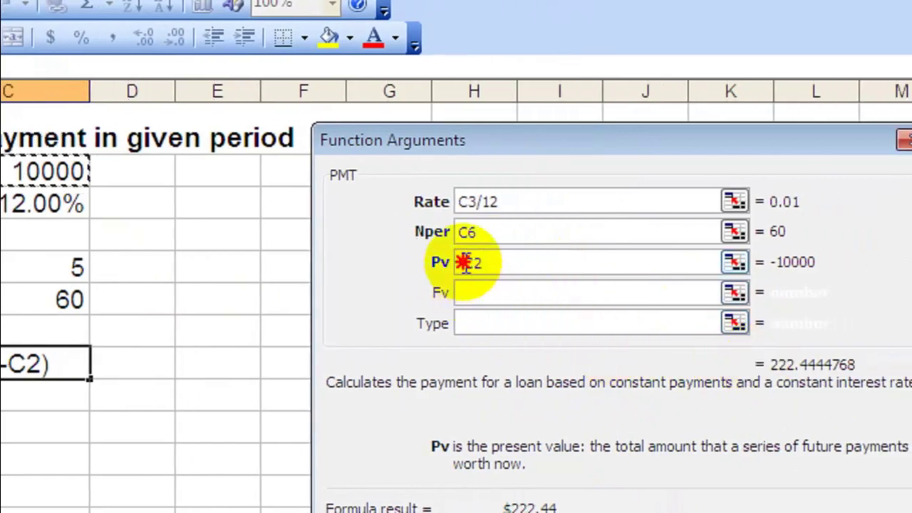
key("Delete")
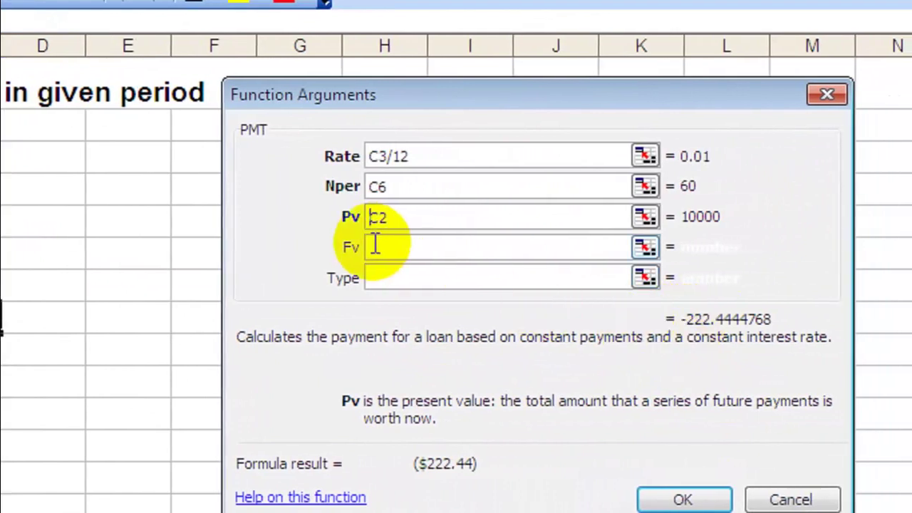
type("-")
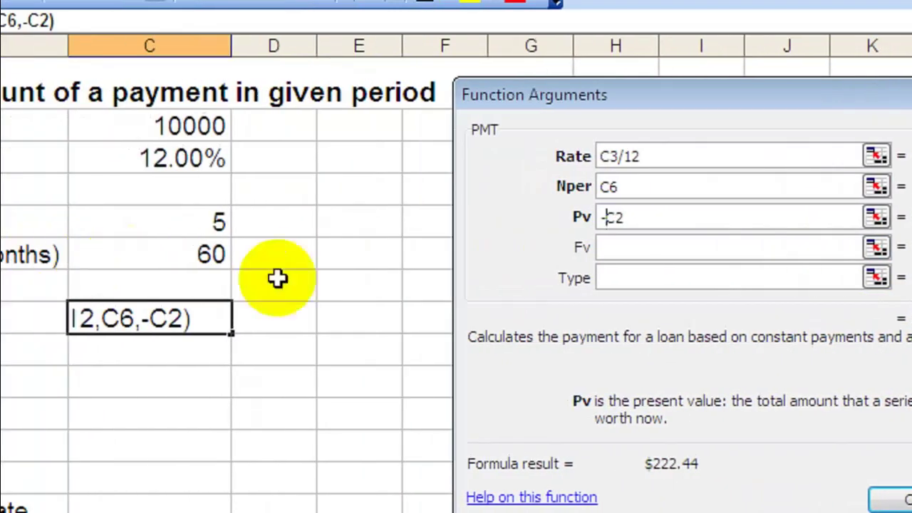
- Set the PMT Type argument to 0 and enter the finished formula in C8
left_click(610, 279)
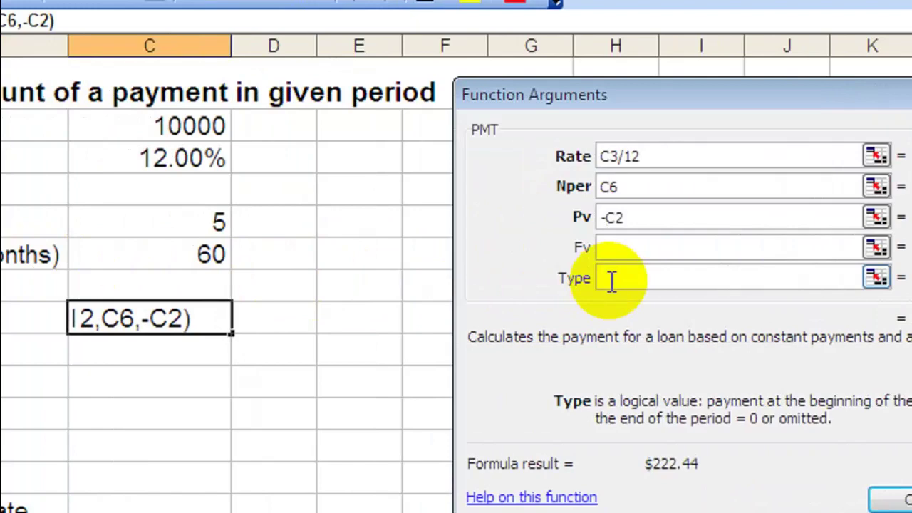
type("0")
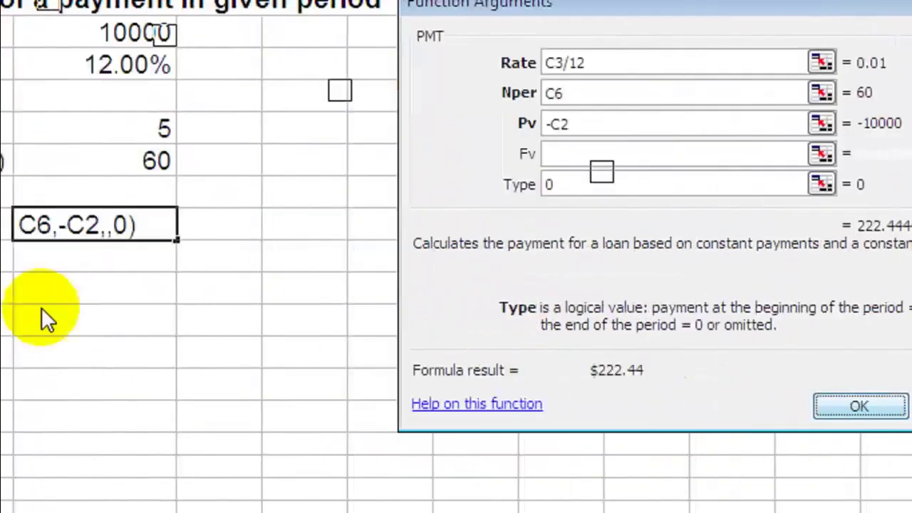
key("Return")
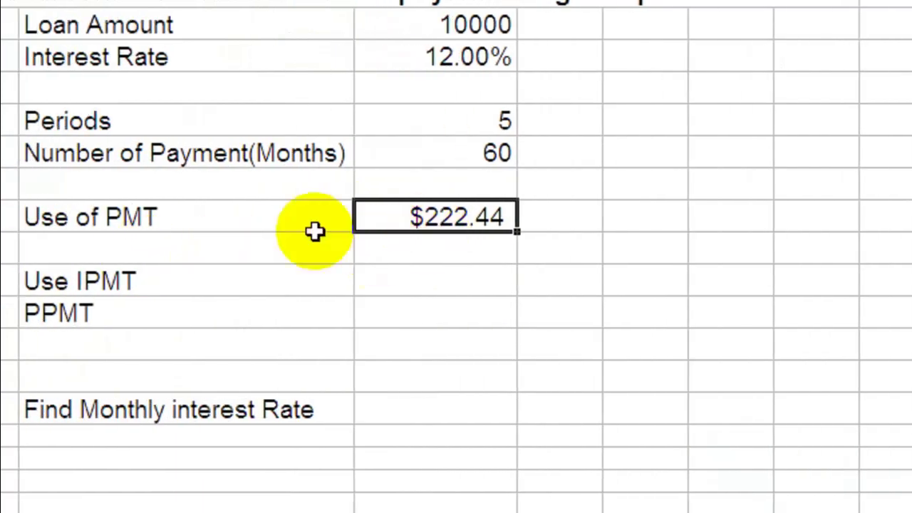
- Extend the PMT label in column B to "Use of PMT (Monthly)"
left_click(95, 219)
double_click(219, 219)
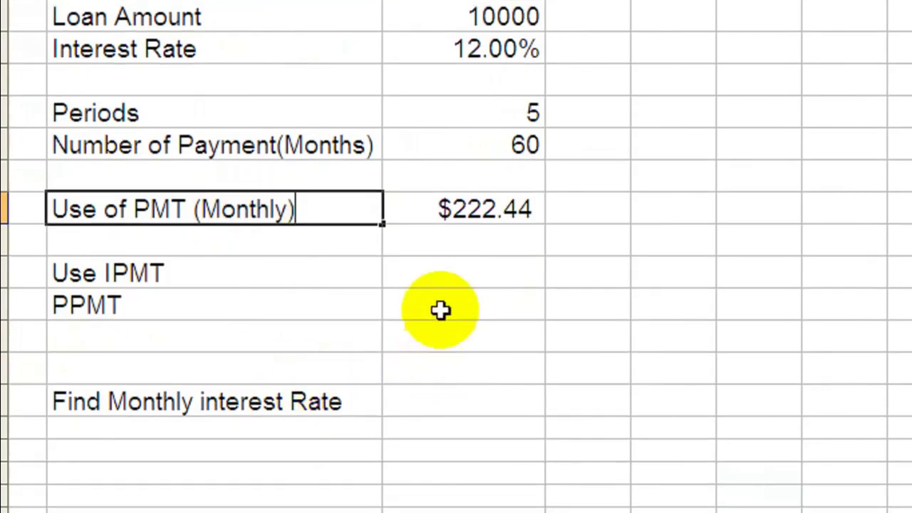
left_click(437, 282)
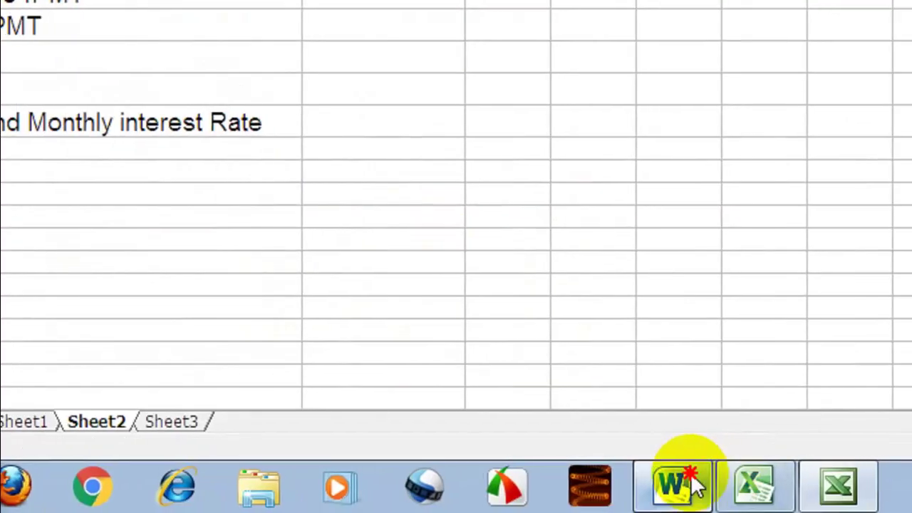
- Switch to the Word document and check the list of financial functions
left_click(684, 484)
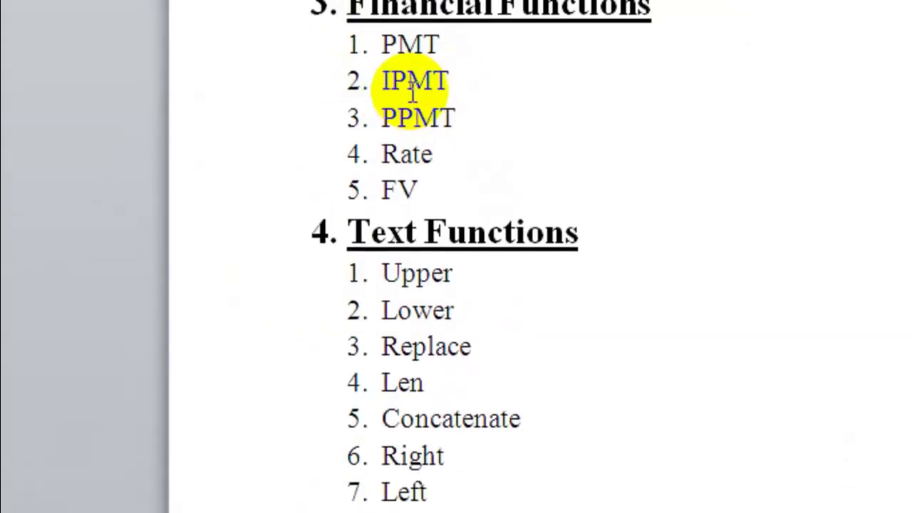
- Switch back to the Book2 loan worksheet in Excel and insert the financial function IPMT in C10
scroll(637, 474, "down", 2)
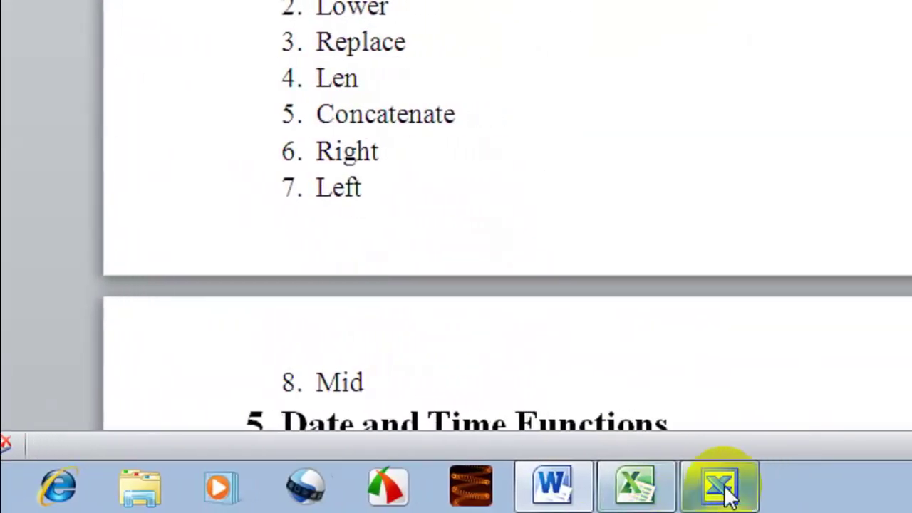
left_click(723, 486)
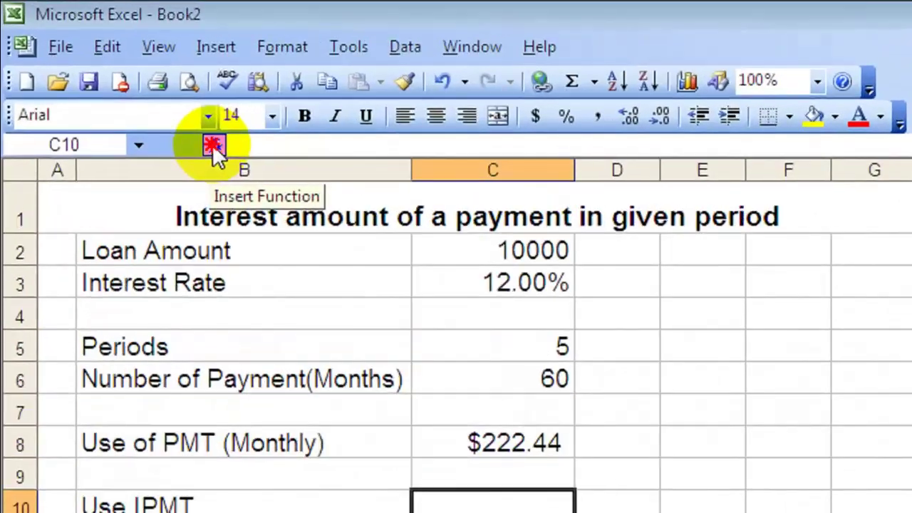
left_click(107, 73)
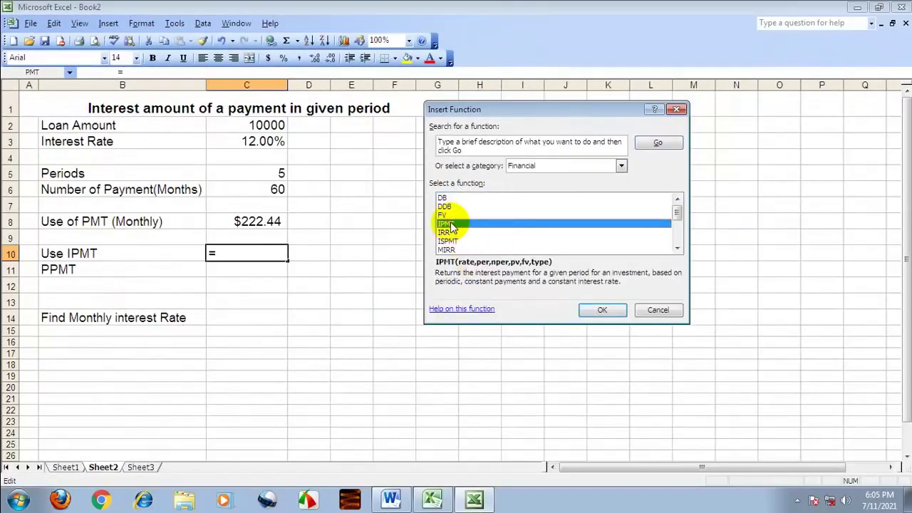
left_click(598, 308)
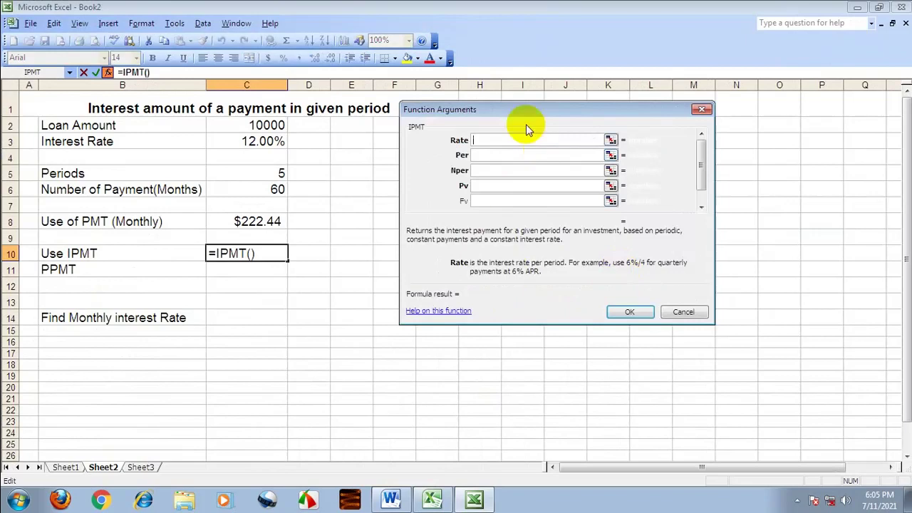
- Set the IPMT arguments Rate to C3/12, Per to C5 and Nper to C6
left_click_drag(527, 111, 500, 140)
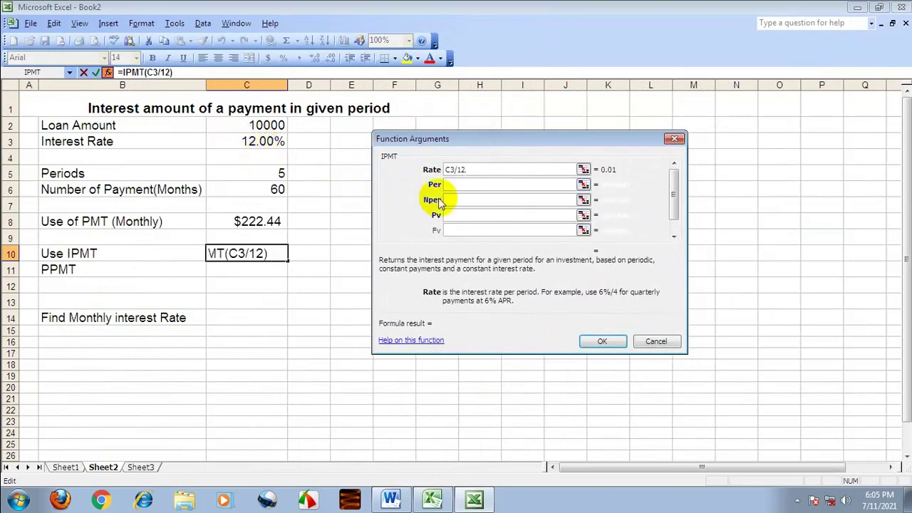
left_click(458, 184)
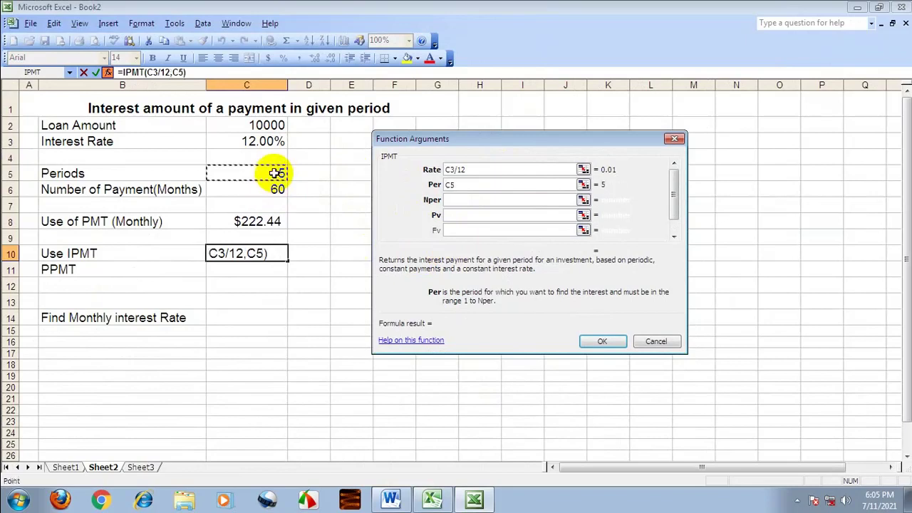
left_click(455, 200)
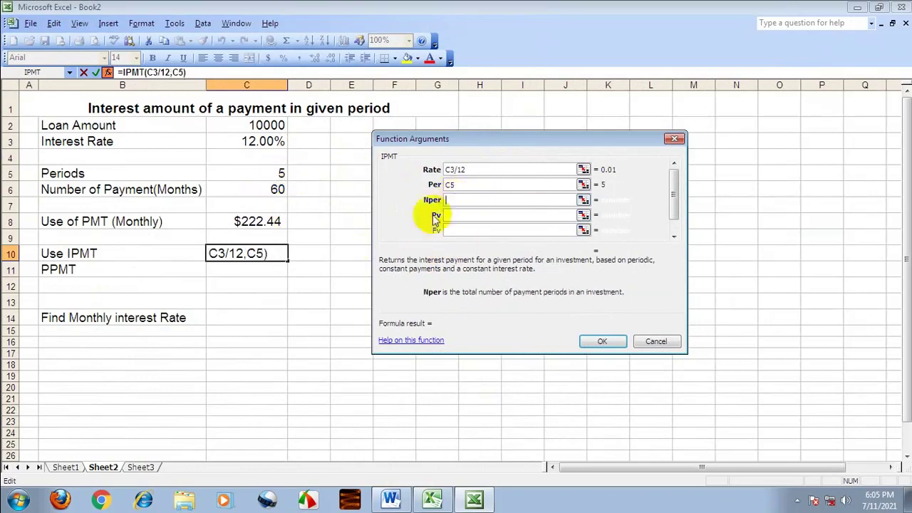
left_click(278, 188)
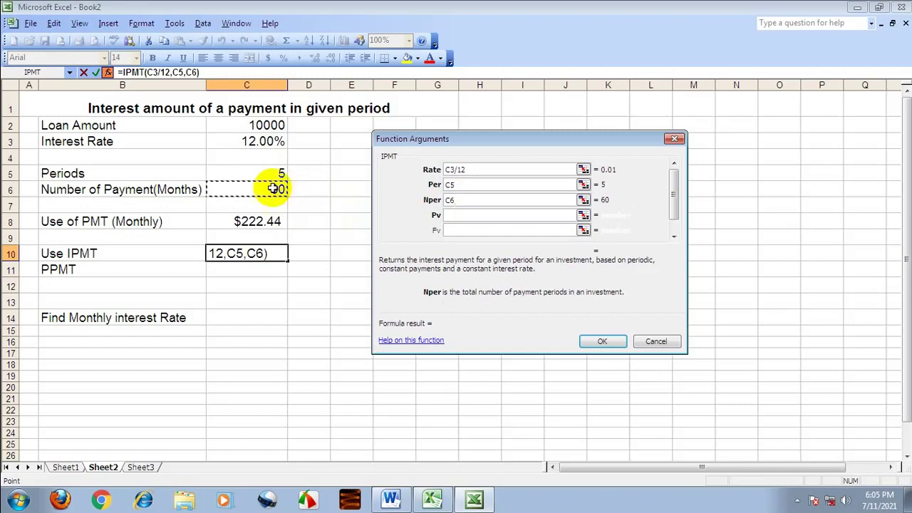
- Set the IPMT present value to -C2 and Type to 0, and enter the finished formula in C10
left_click(461, 215)
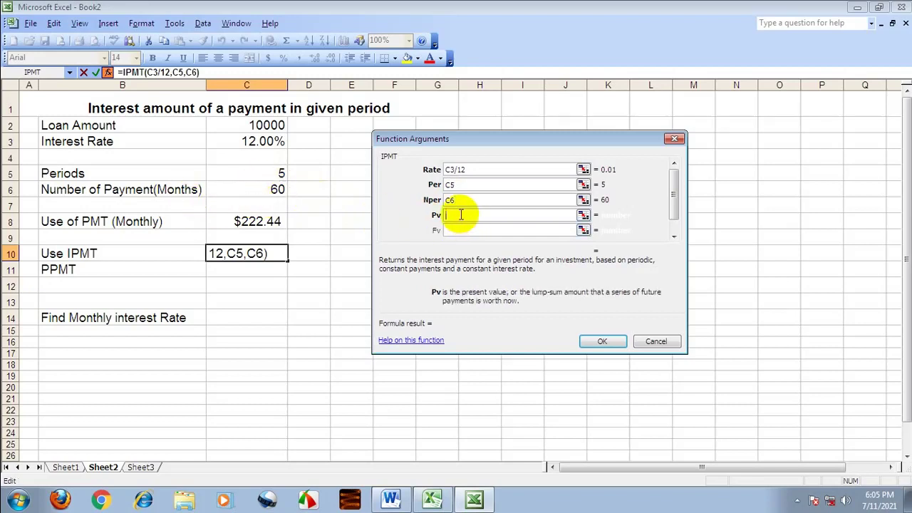
type("-")
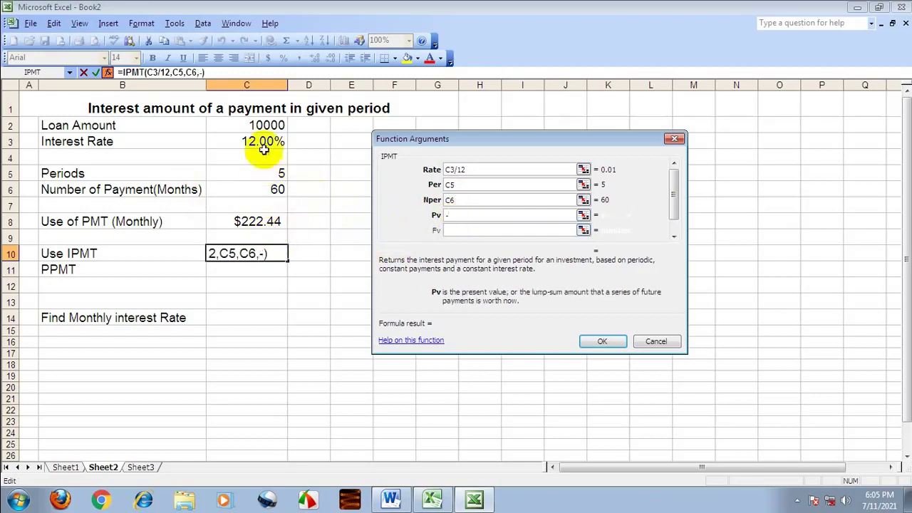
left_click(258, 126)
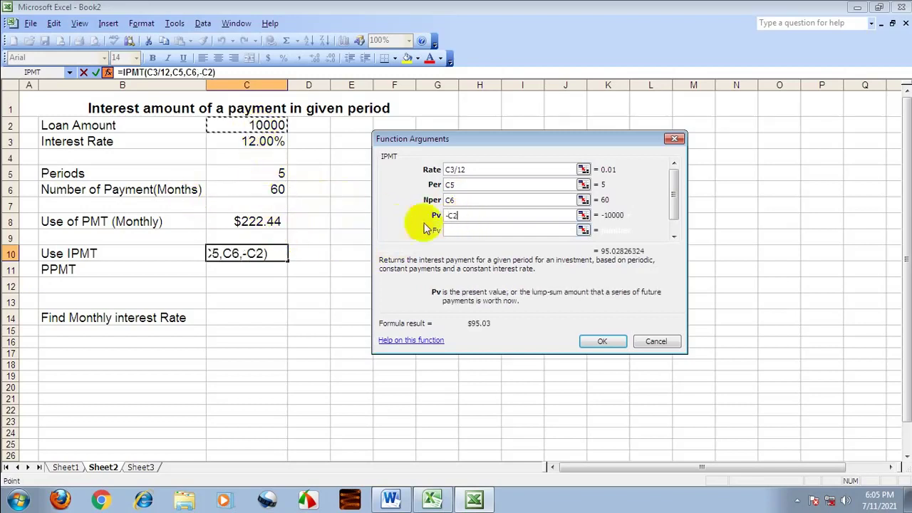
left_click(670, 226)
left_click(464, 230)
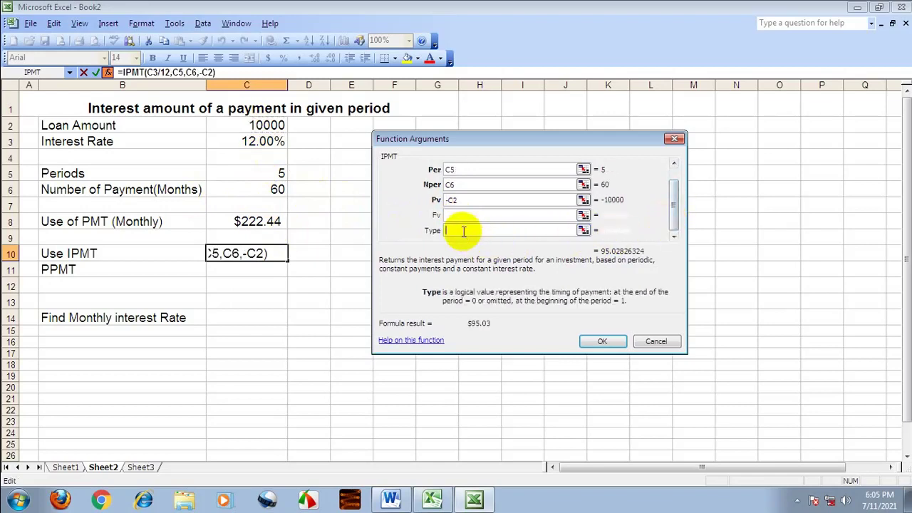
type("0")
left_click(602, 342)
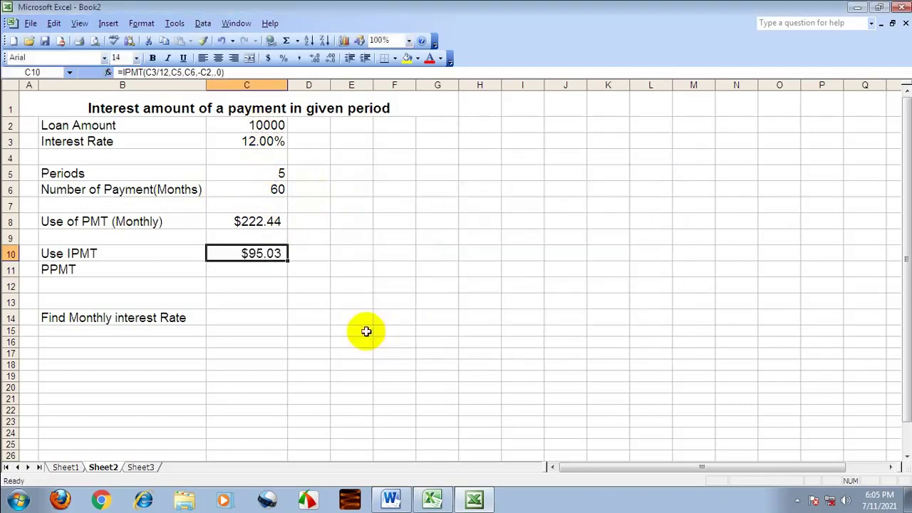
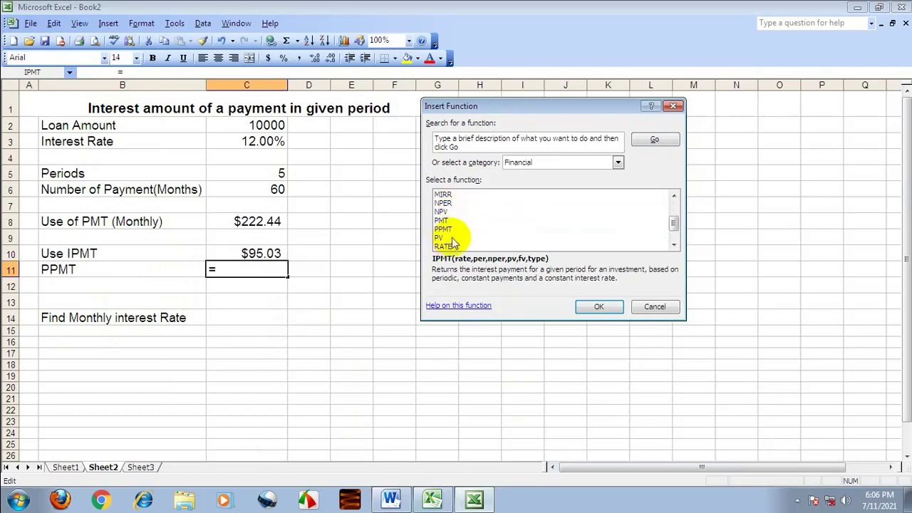
- Insert the financial function PPMT in C11 and set its Rate to C3/12
left_click(443, 229)
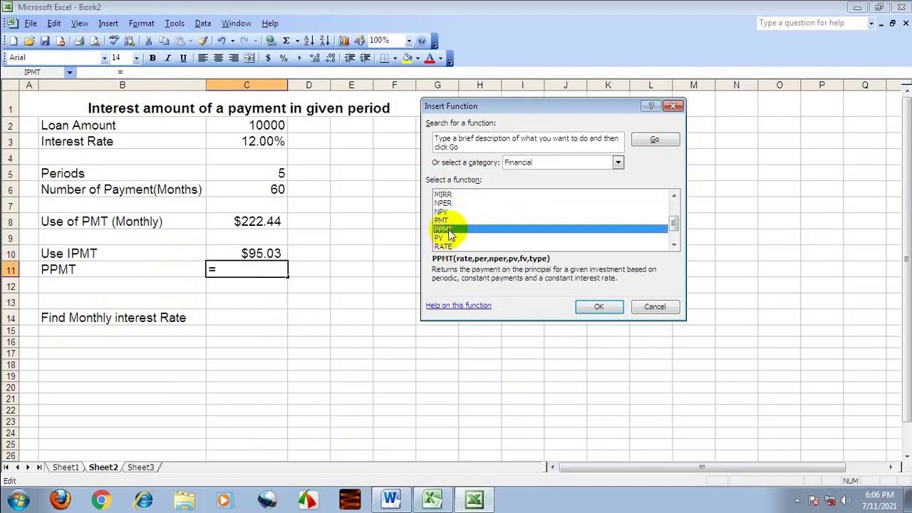
left_click(599, 306)
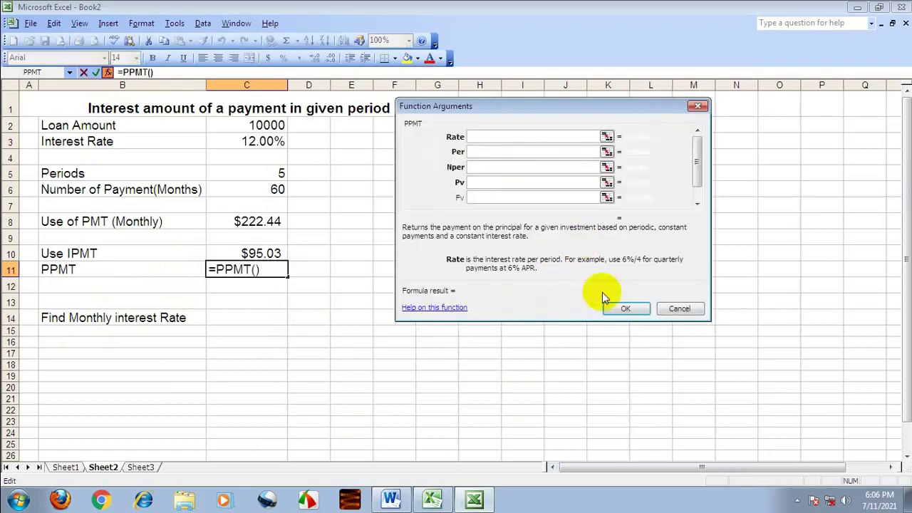
left_click(263, 142)
type("/")
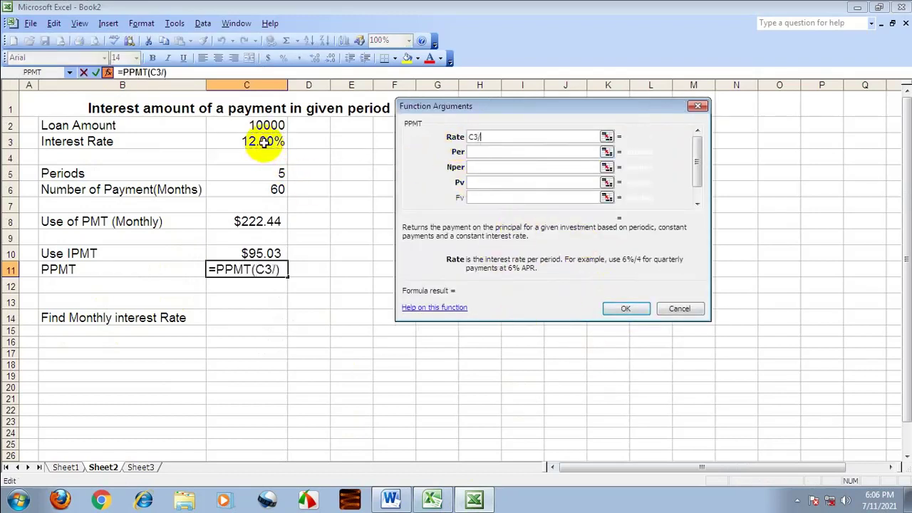
type("12")
- Set the PPMT arguments Per to C5 and Nper to C6
left_click(484, 151)
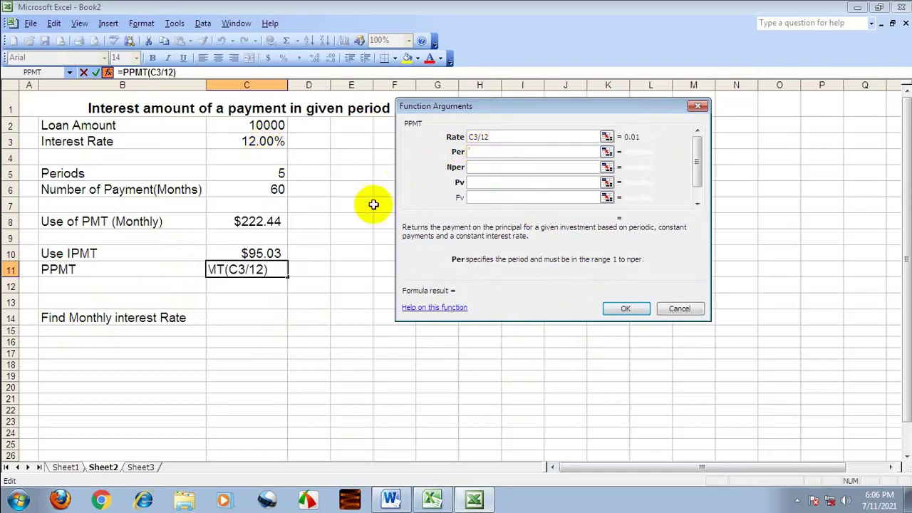
left_click(273, 173)
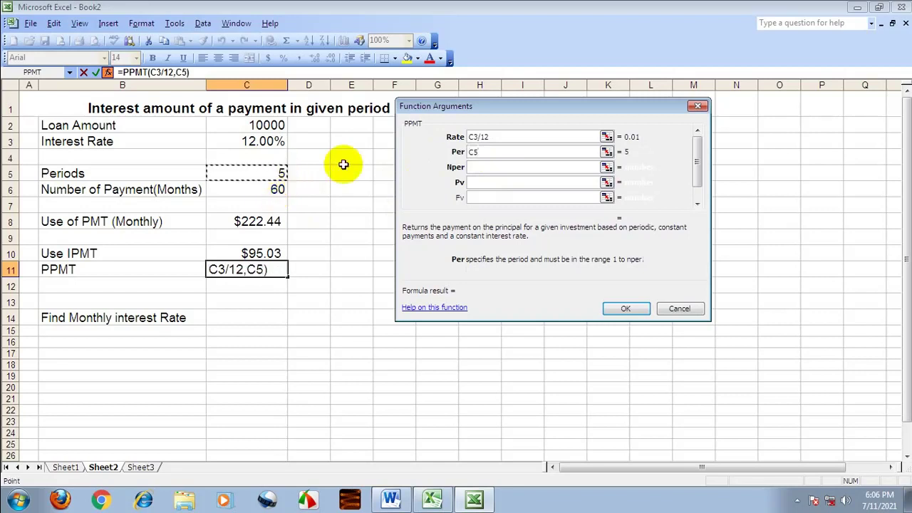
left_click(481, 166)
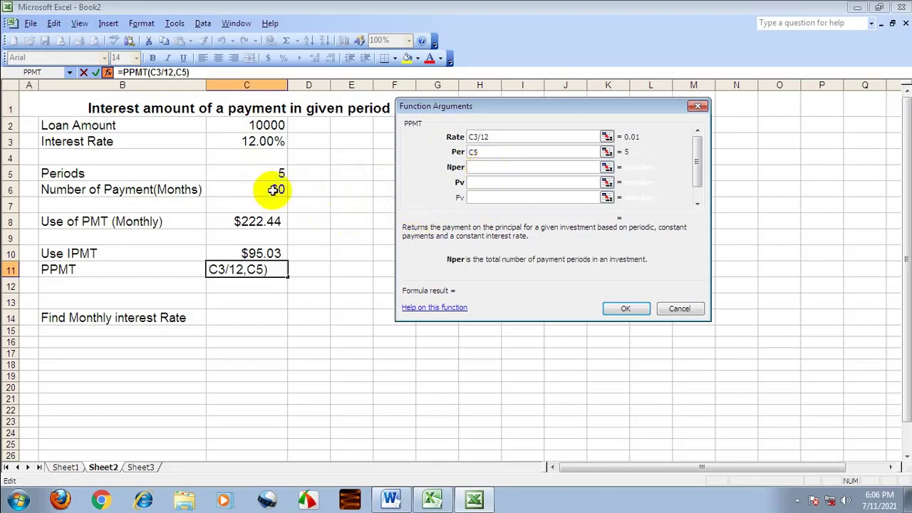
left_click(275, 189)
- Set the PPMT present value to -C2 and Type to 0, and enter the finished formula in C11
left_click(480, 182)
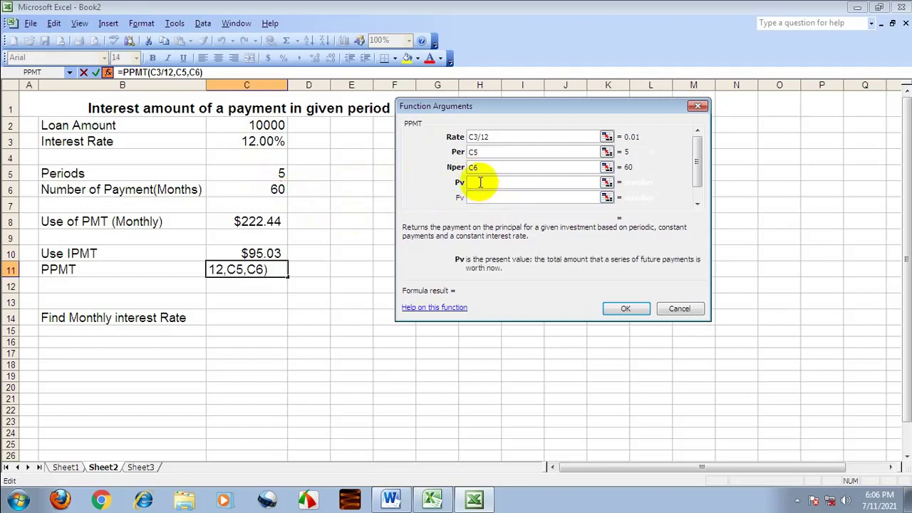
type("-")
left_click(262, 125)
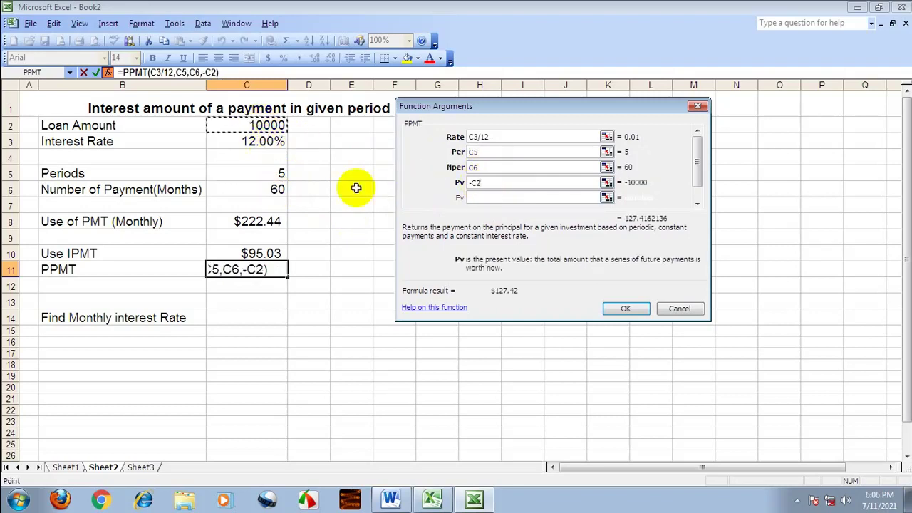
scroll(692, 179, "down", 1)
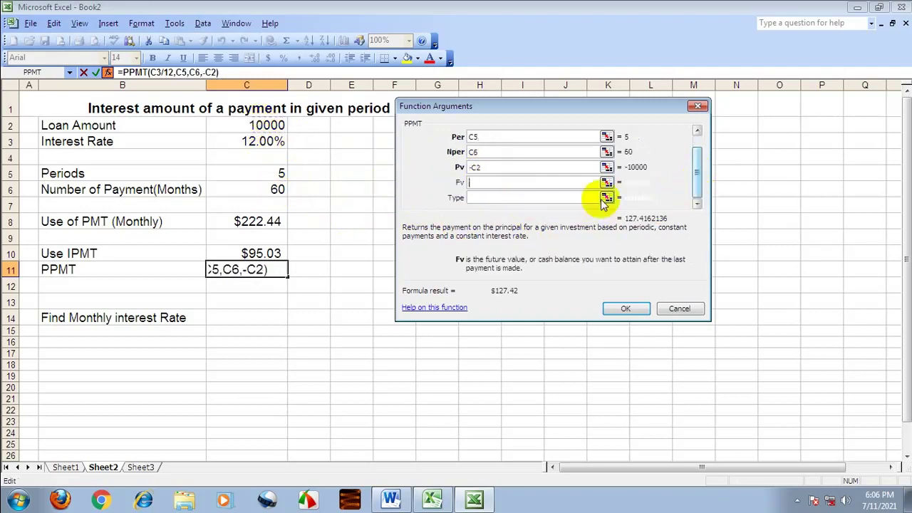
left_click(483, 198)
type("0")
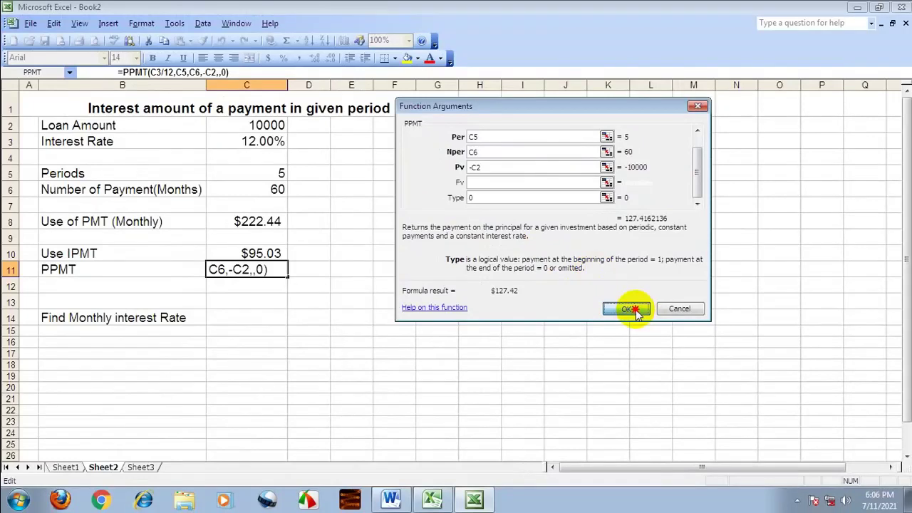
left_click(628, 309)
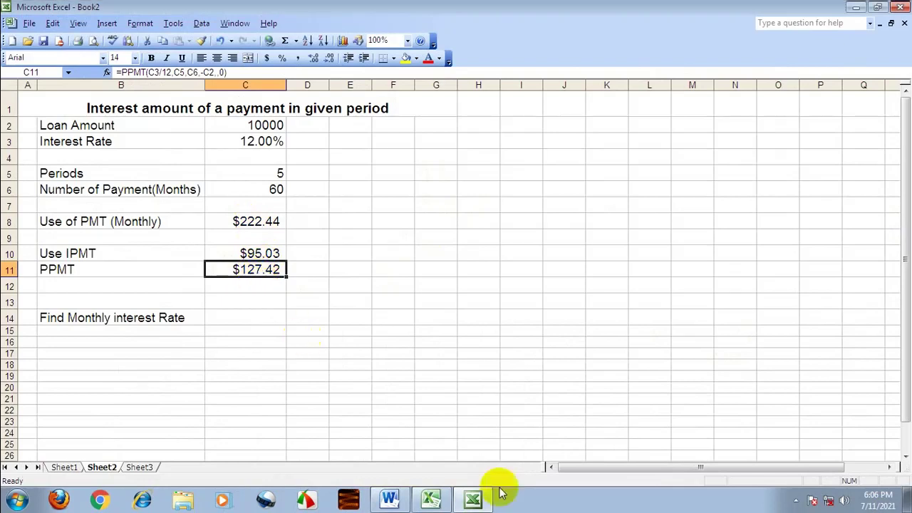
- Check the function list in the Word document, and insert the financial function RATE in C14 of the loan worksheet
left_click(392, 499)
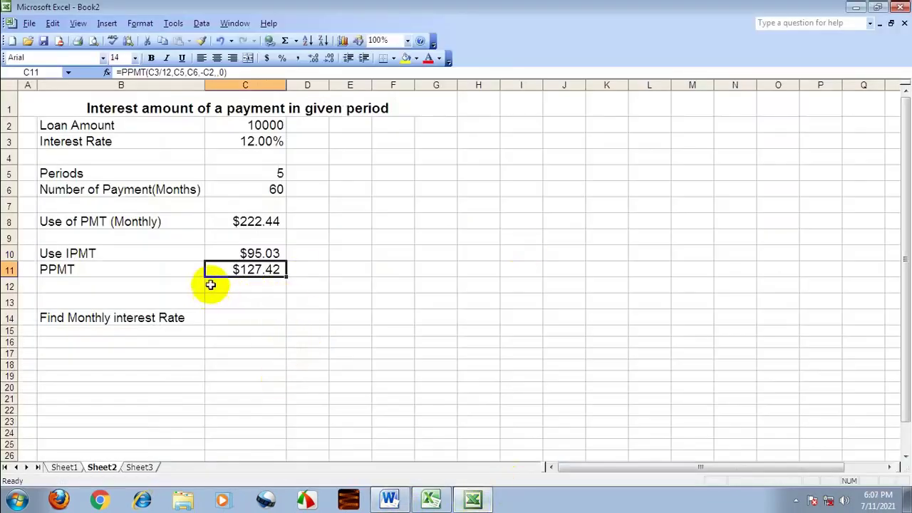
left_click(243, 317)
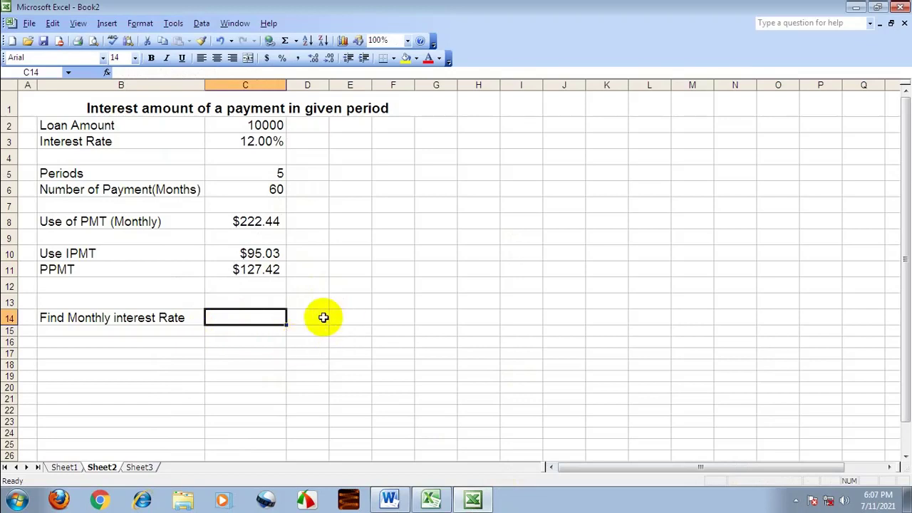
left_click(106, 72)
left_click(452, 222)
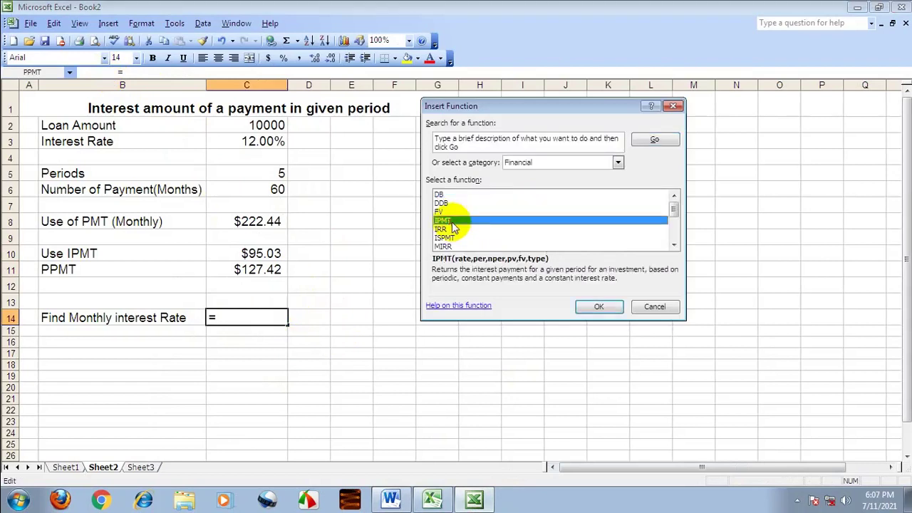
scroll(453, 226, "down", 1)
scroll(453, 227, "down", 1)
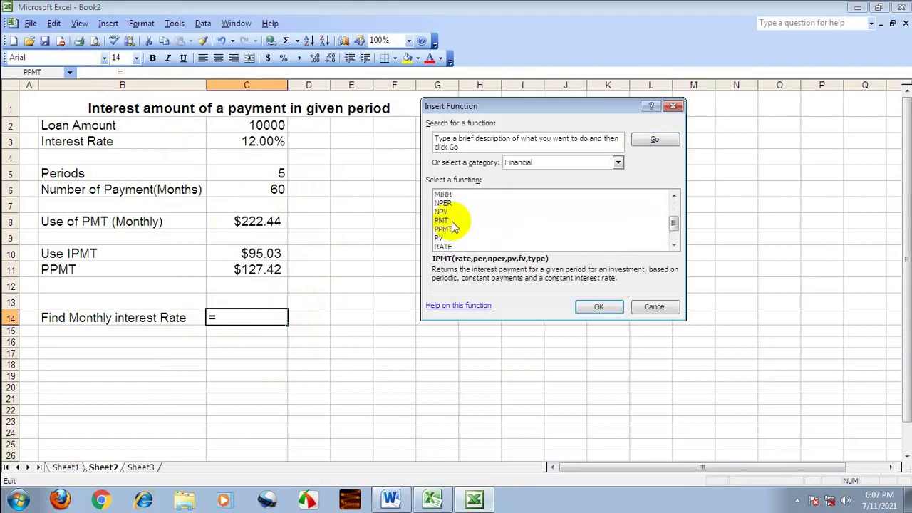
left_click(443, 245)
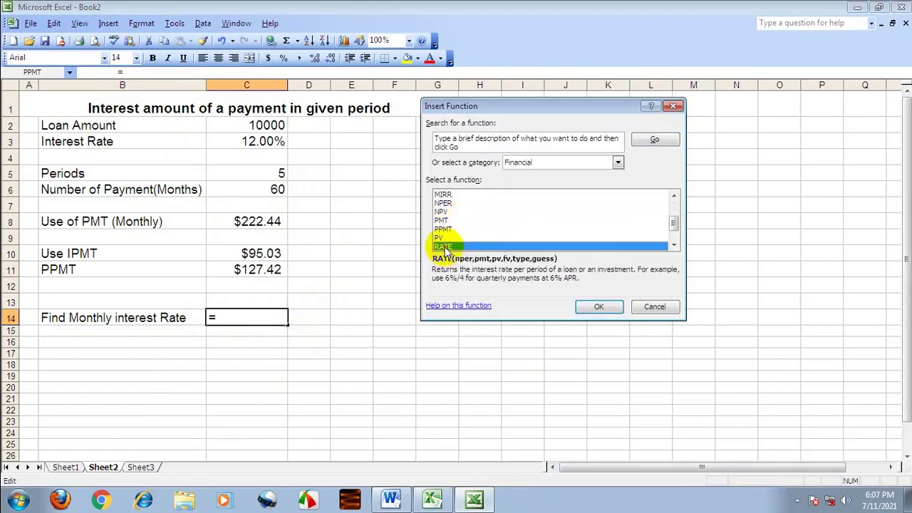
left_click(599, 306)
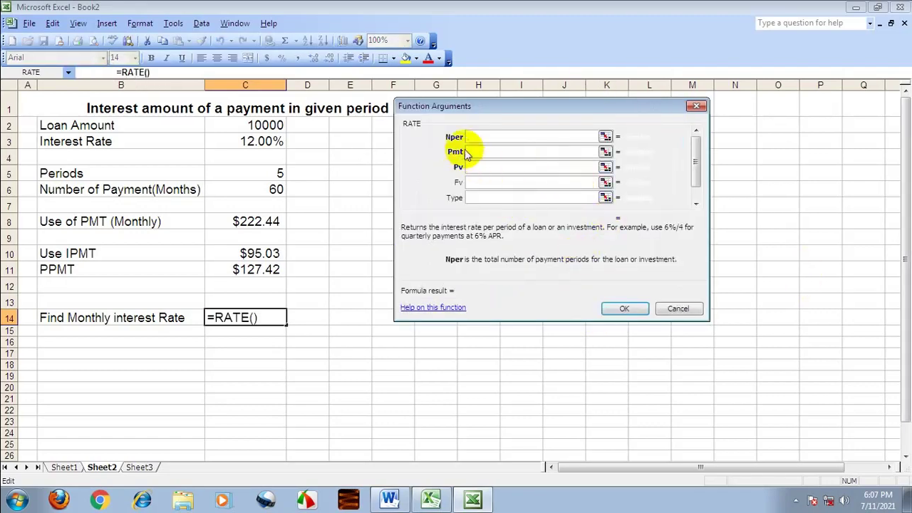
- Set the RATE arguments Nper to C6 and Pmt to -C8
left_click_drag(515, 109, 534, 138)
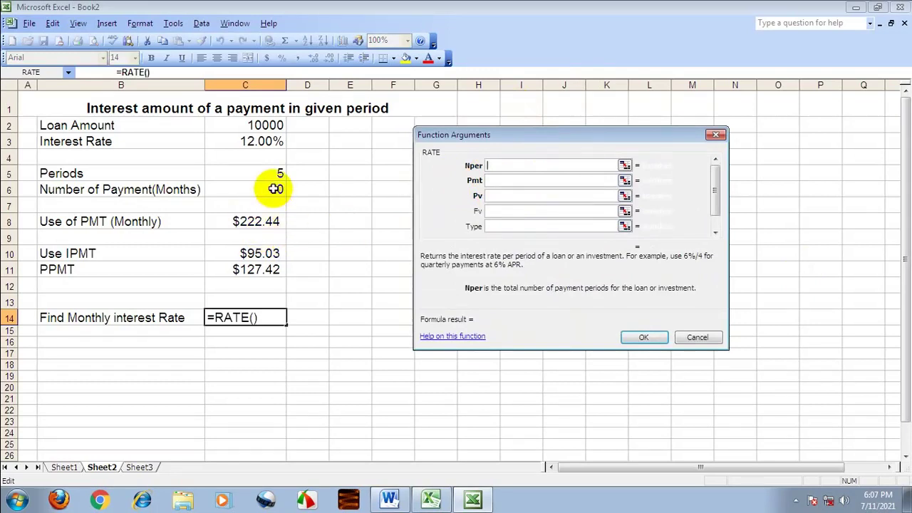
left_click(275, 189)
left_click(494, 180)
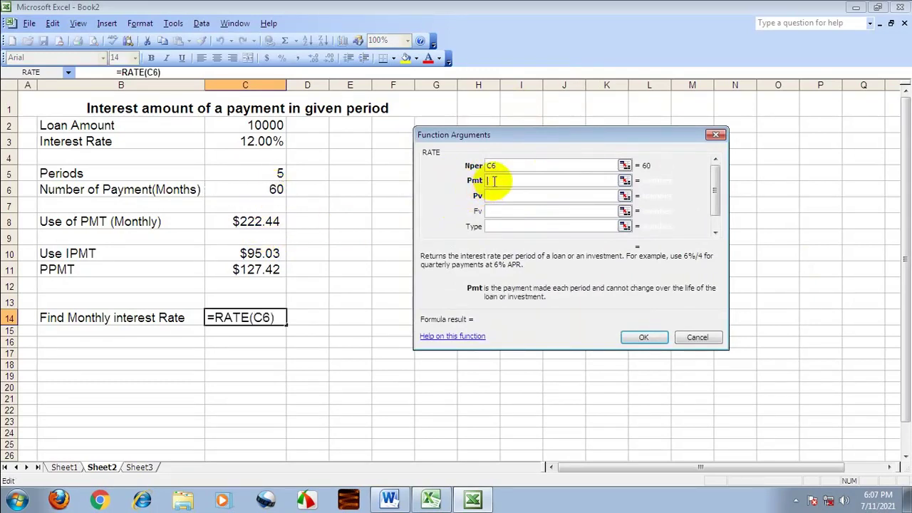
type("-")
left_click(258, 221)
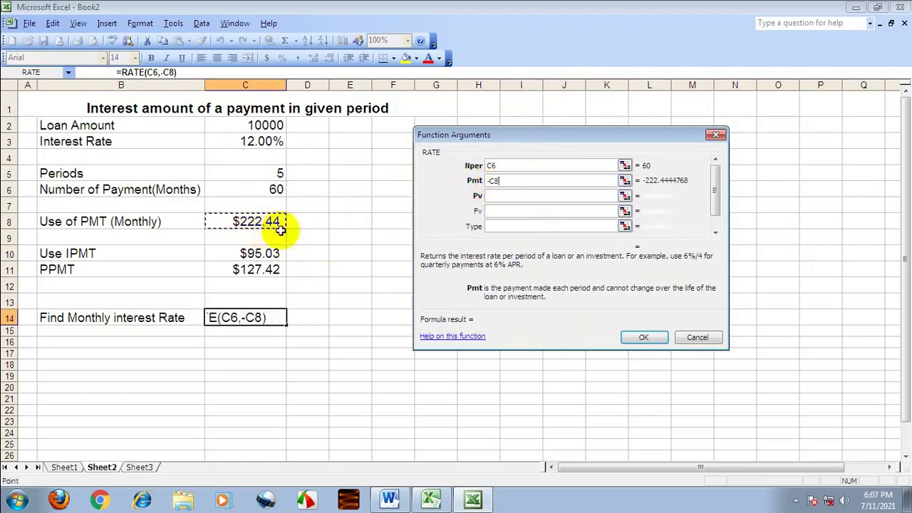
- Set the RATE present value to C2 and Type to 0, and enter the finished formula in C14
left_click(499, 196)
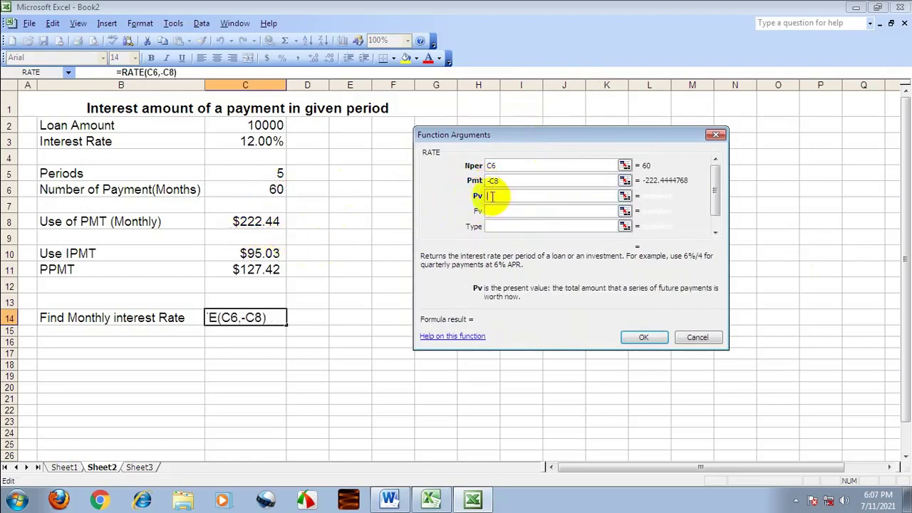
left_click(273, 125)
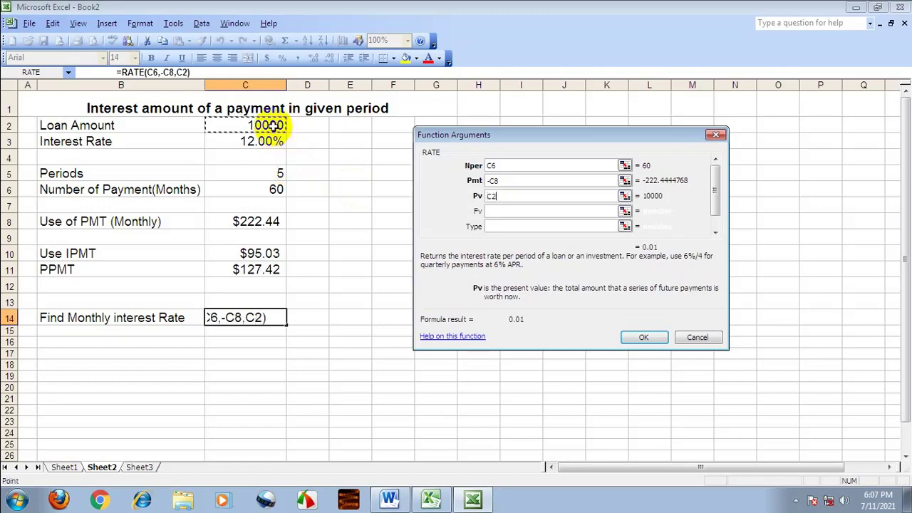
left_click(504, 228)
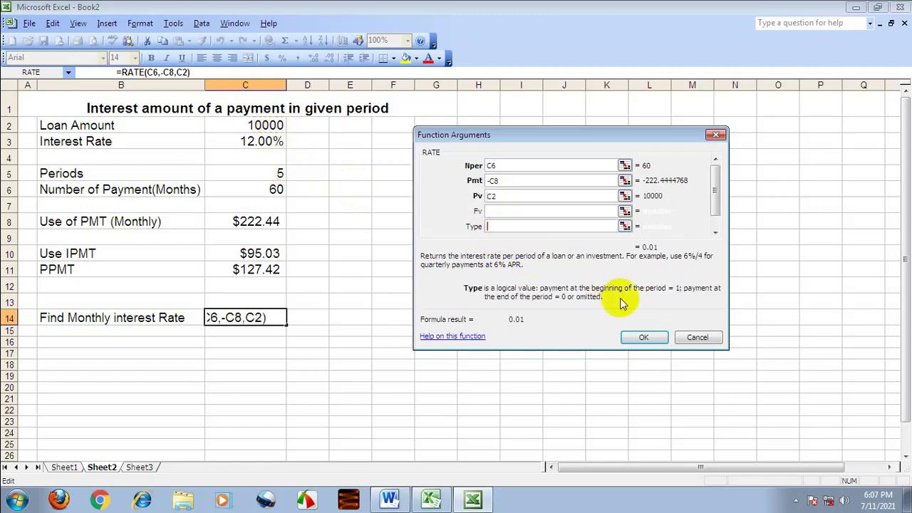
type("0")
left_click(644, 337)
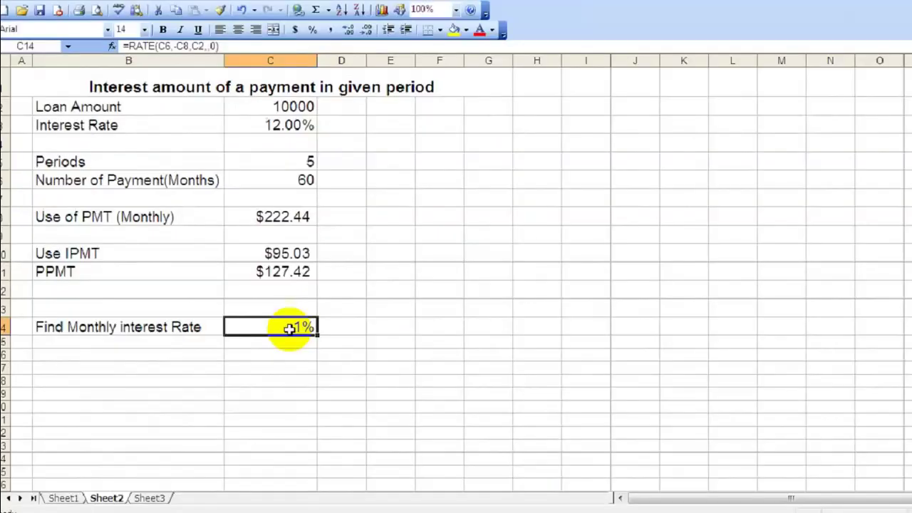
- Check the function list in the Word document, and enter 50000 in F6, 5 in G6 and 8% in H6 of the Excel loan worksheet
left_click(394, 498)
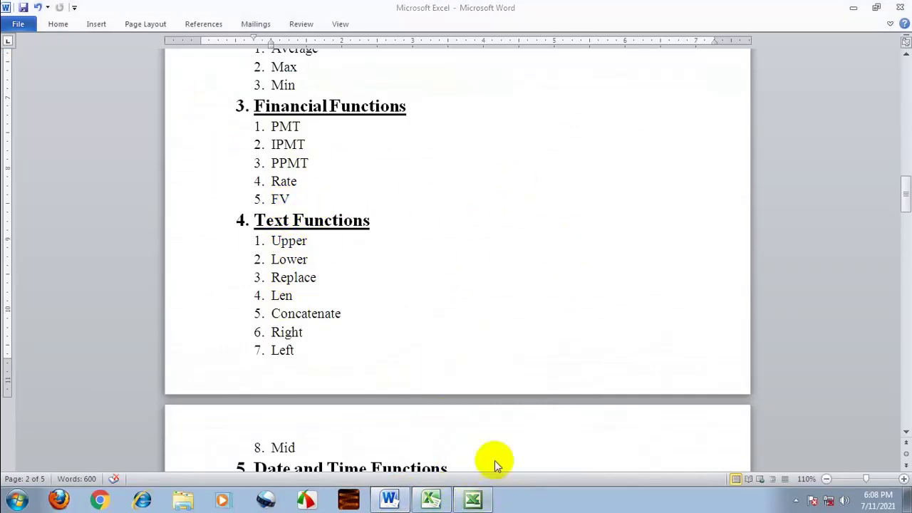
left_click(471, 501)
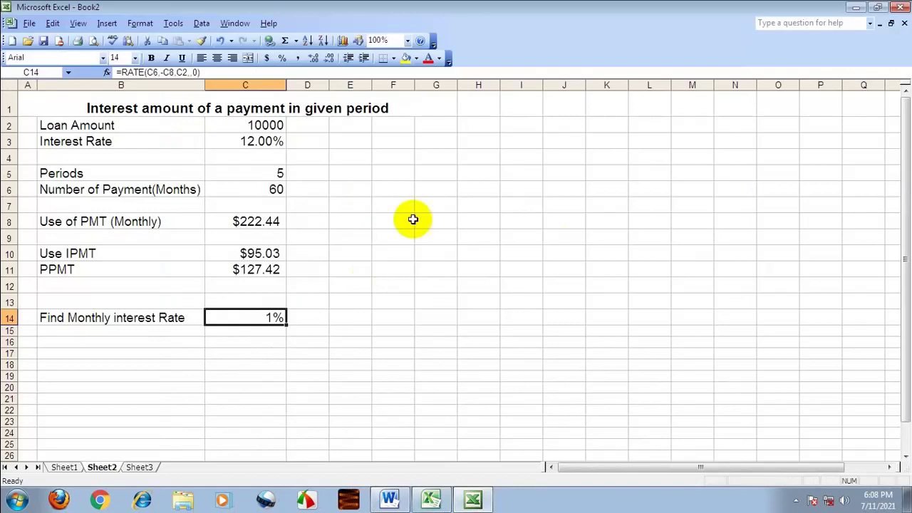
left_click(406, 187)
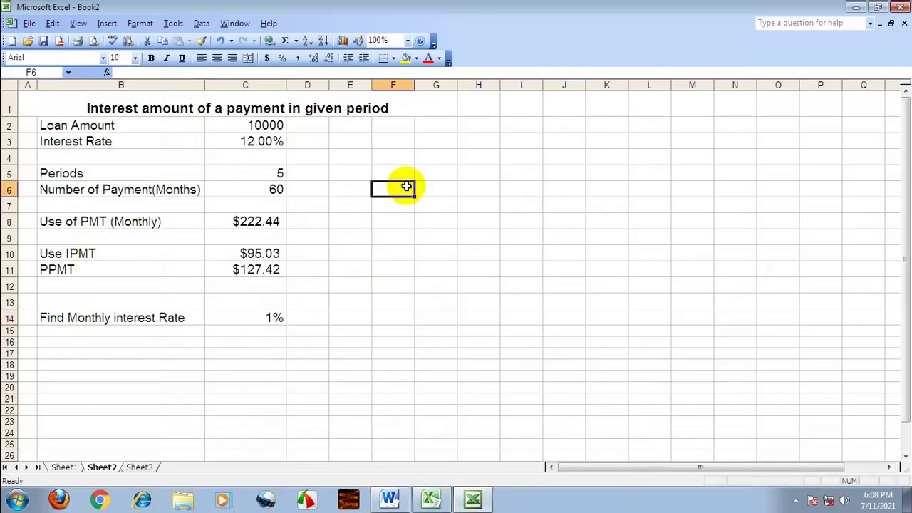
type("50000")
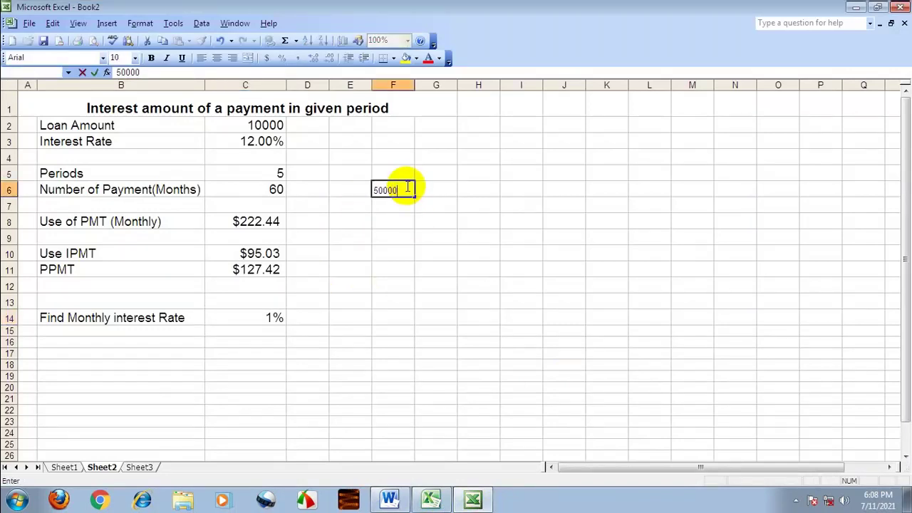
left_click(432, 188)
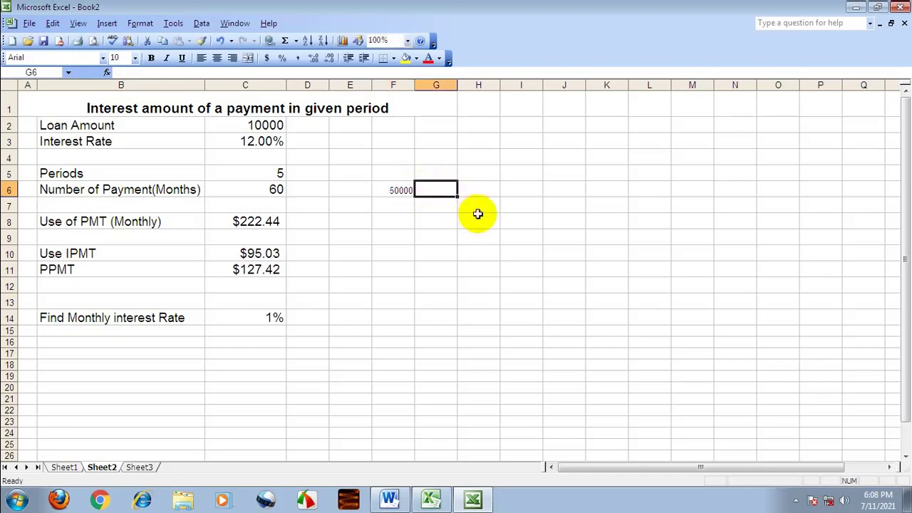
type("5")
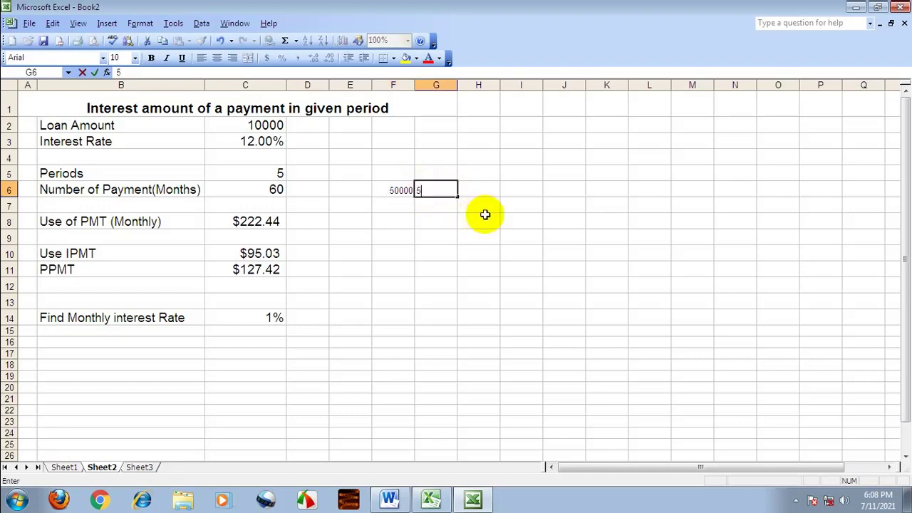
left_click(485, 188)
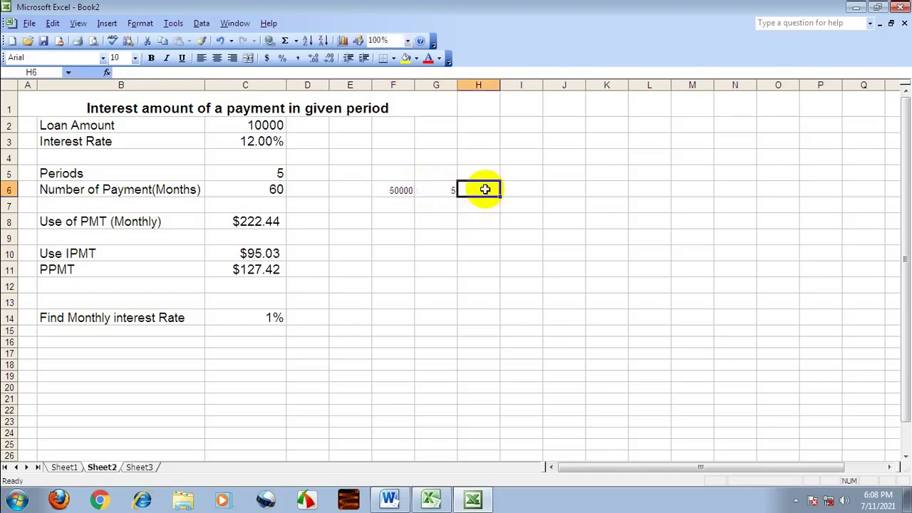
type("8")
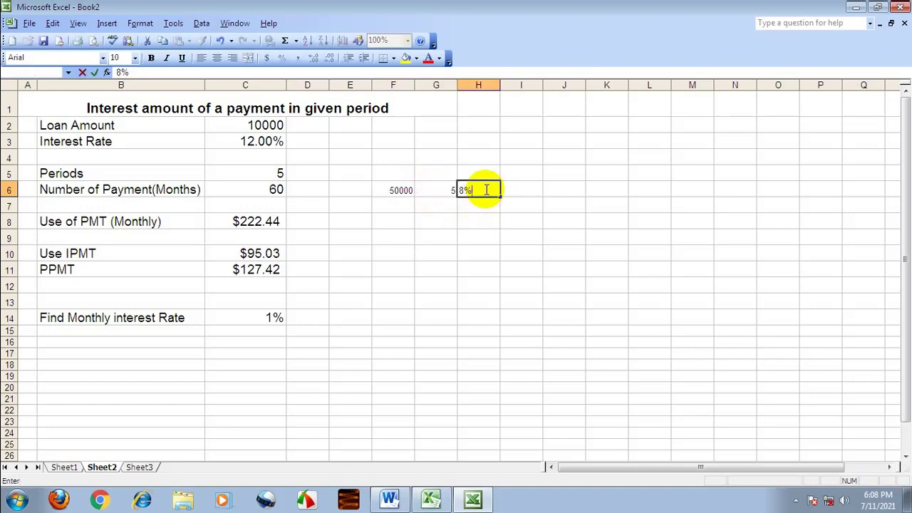
key("Return")
- Insert the financial function FV in cell I6, keeping the input values in row 6 uncovered by its arguments dialog
left_click(517, 191)
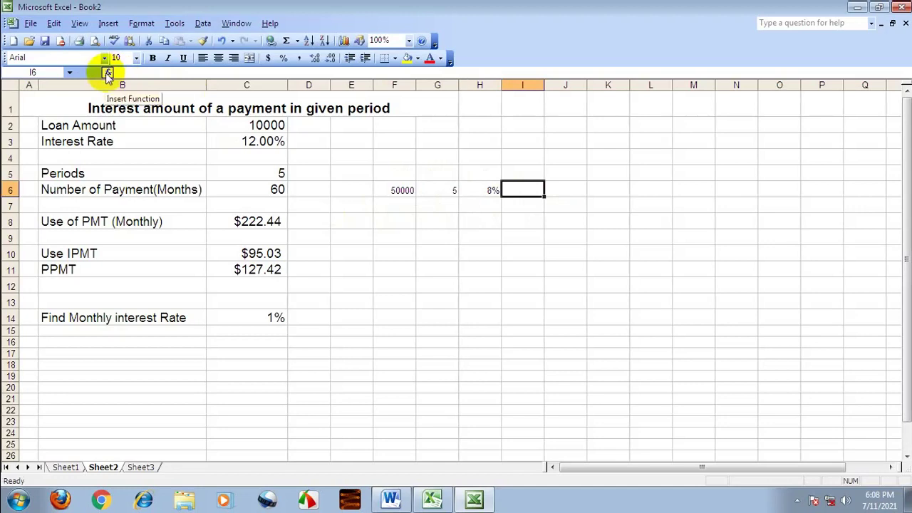
left_click(107, 71)
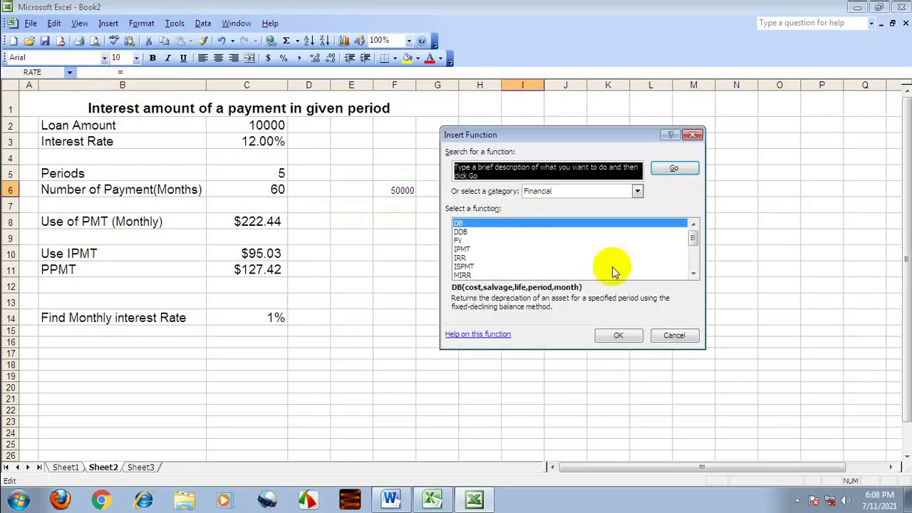
left_click(460, 241)
left_click(631, 336)
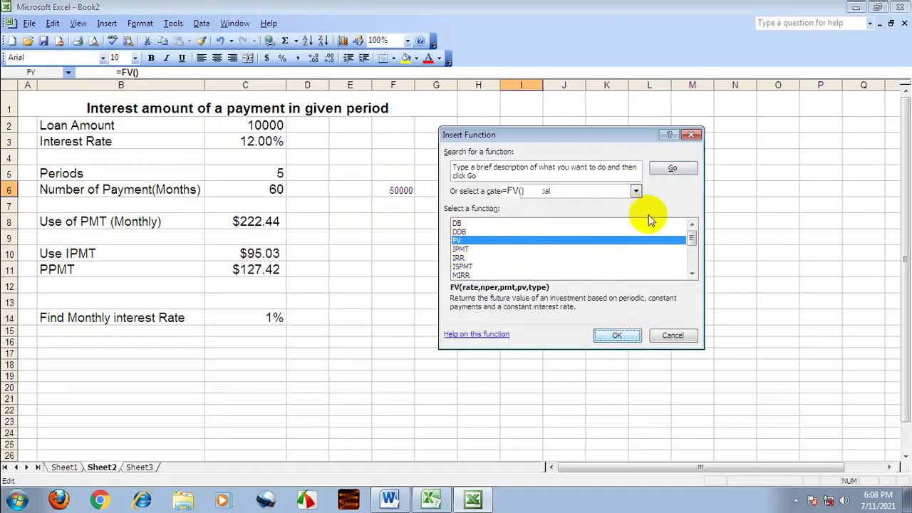
left_click_drag(590, 135, 735, 160)
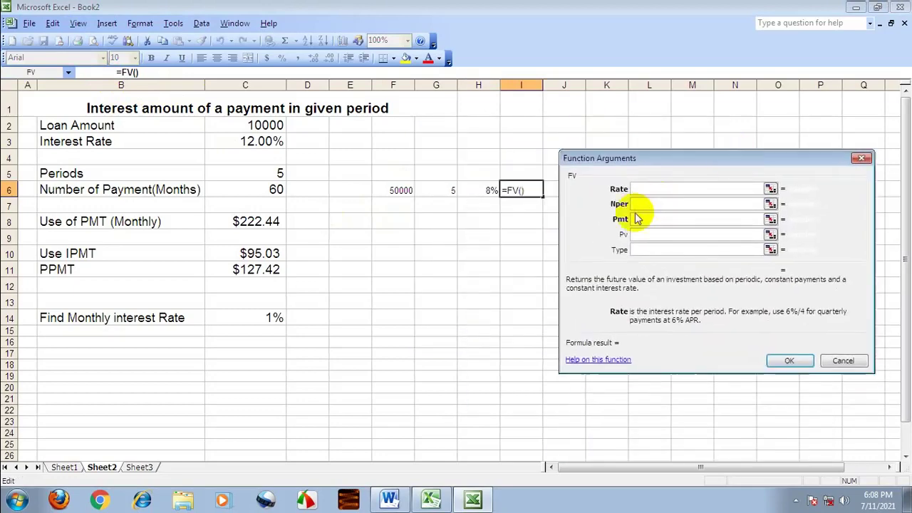
- Set the FV arguments Rate to H6 and Nper to G6
left_click(451, 190)
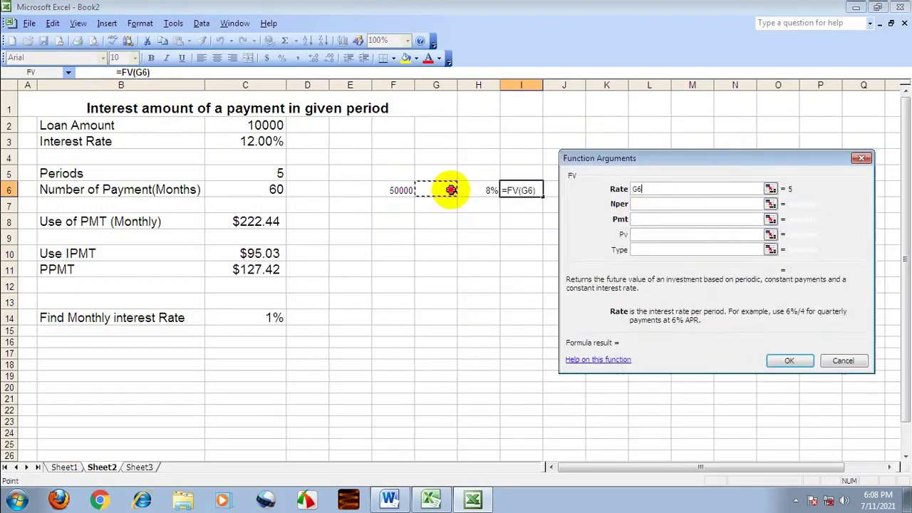
left_click(641, 204)
left_click(633, 189)
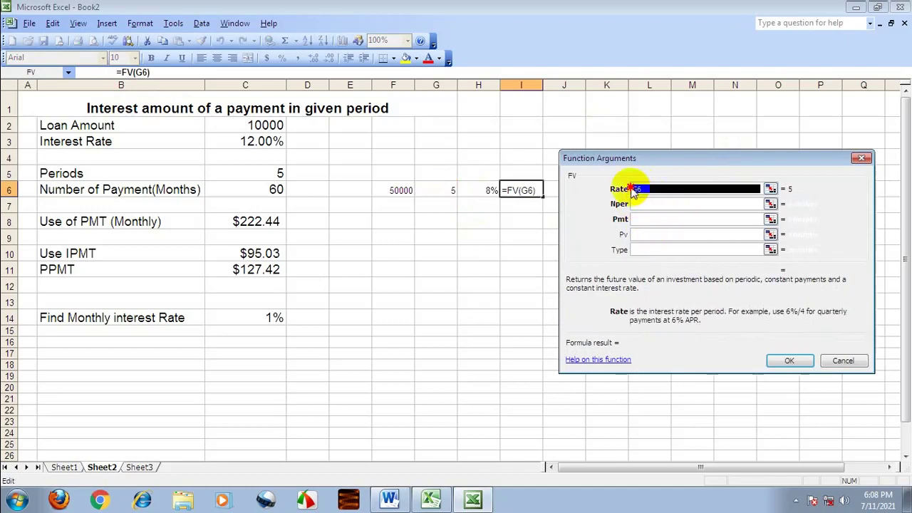
left_click(490, 190)
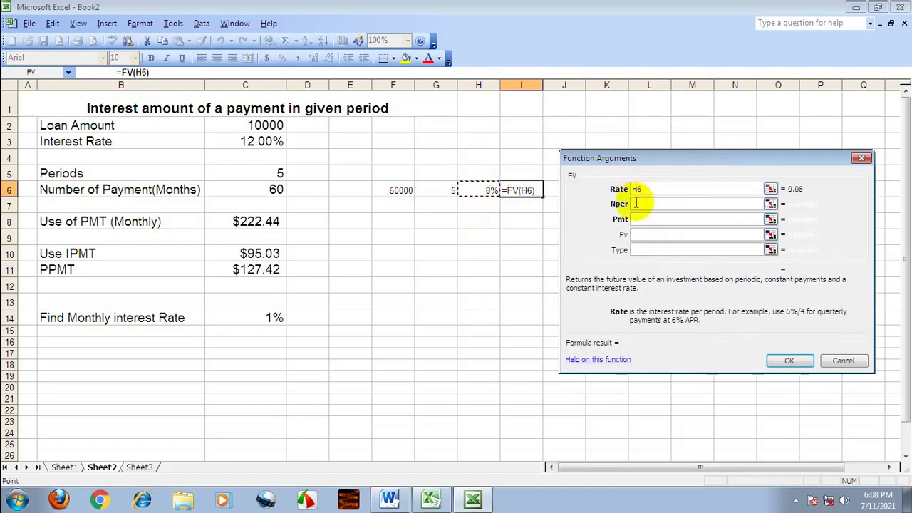
left_click(637, 204)
left_click(441, 191)
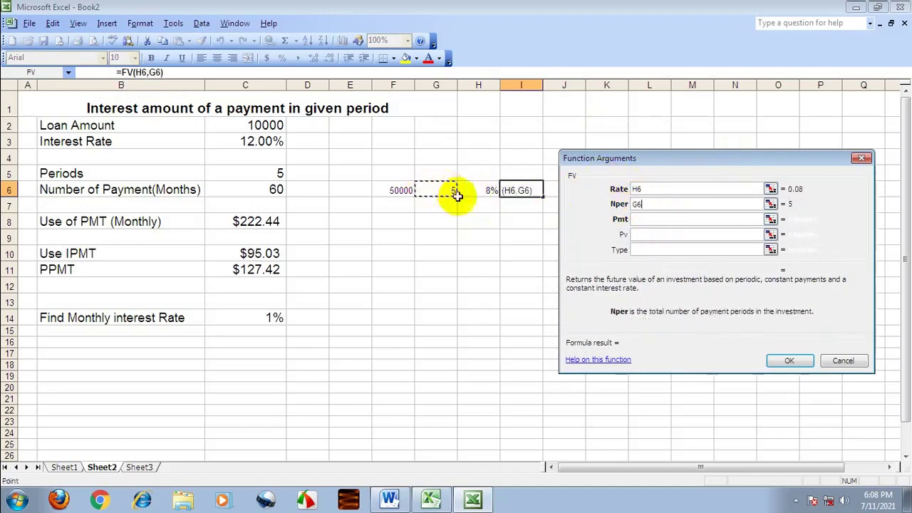
- Leave the FV payment empty, set Pv to -F6 and Type to 0, and enter the finished formula in I6
left_click(645, 221)
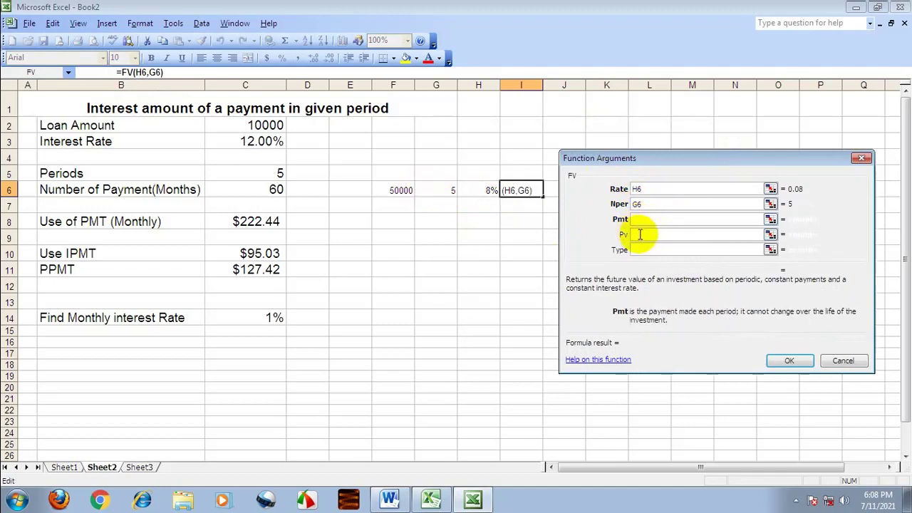
left_click(640, 235)
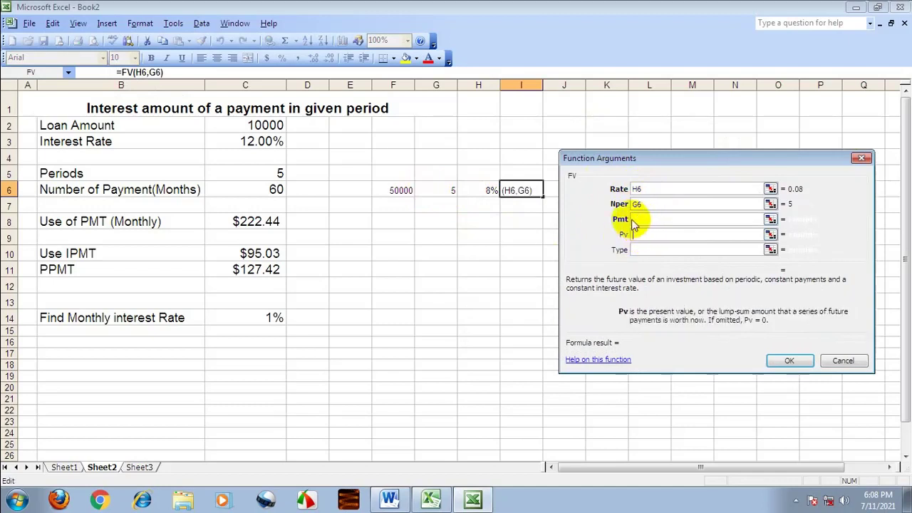
type("-")
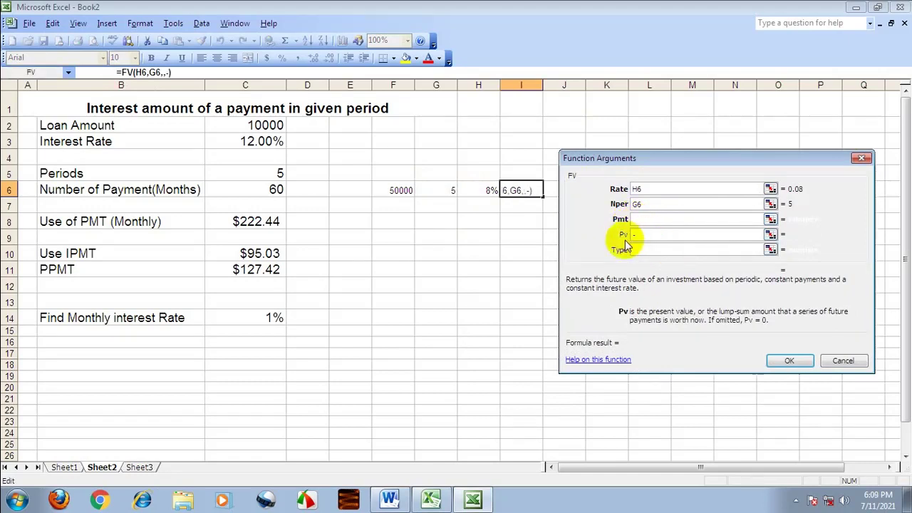
left_click(401, 190)
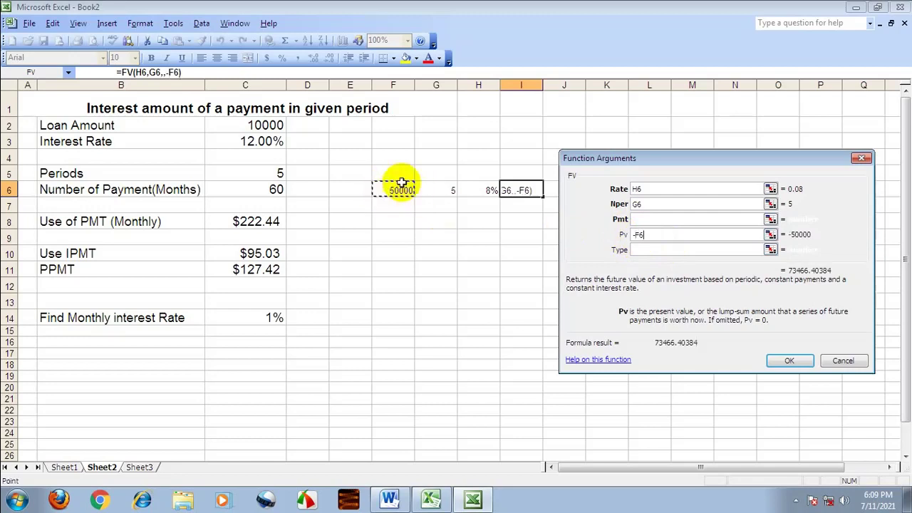
left_click(642, 249)
type("0")
left_click(789, 360)
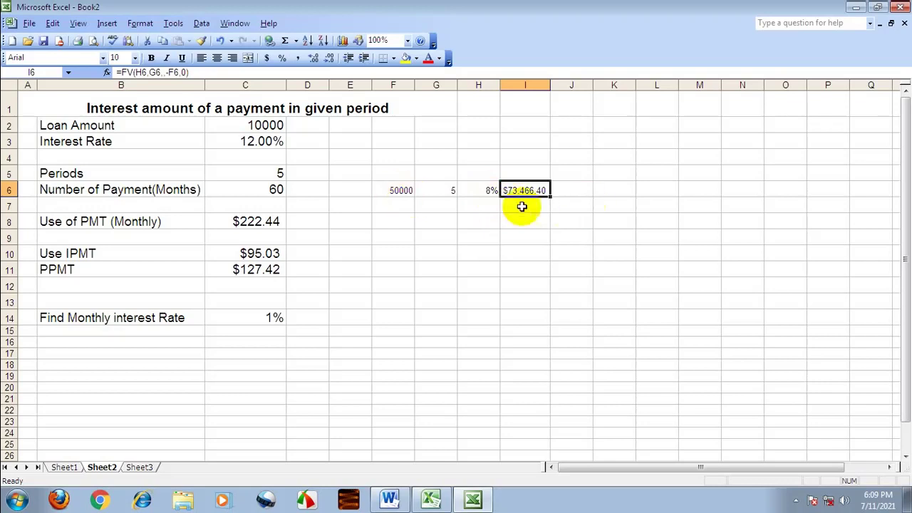
- Examine the Text Functions section of the function list in the Word document
left_click(403, 495)
left_click(389, 187)
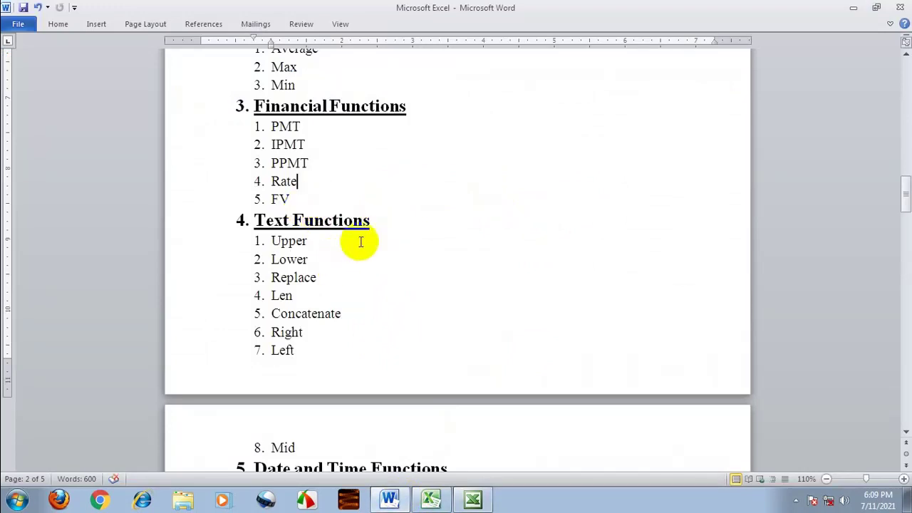
scroll(362, 241, "down", 2)
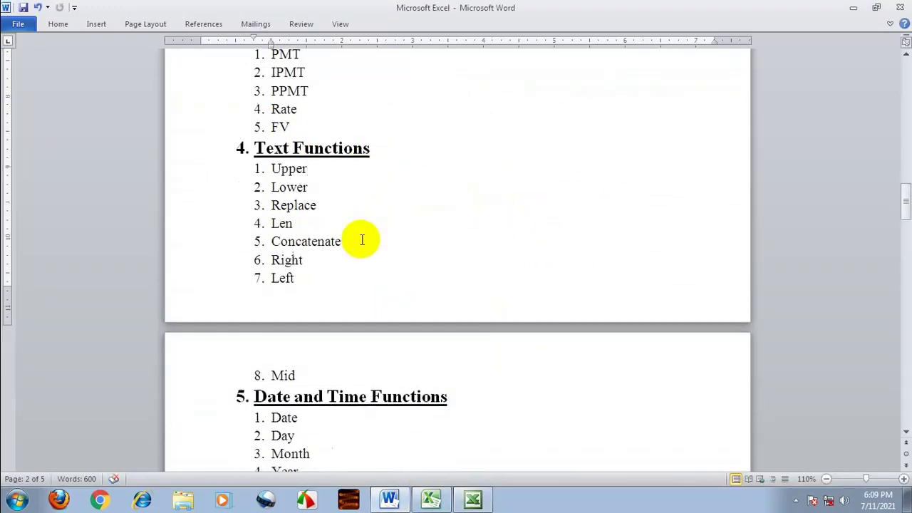
scroll(358, 241, "up", 1)
scroll(358, 241, "up", 1)
scroll(358, 241, "down", 1)
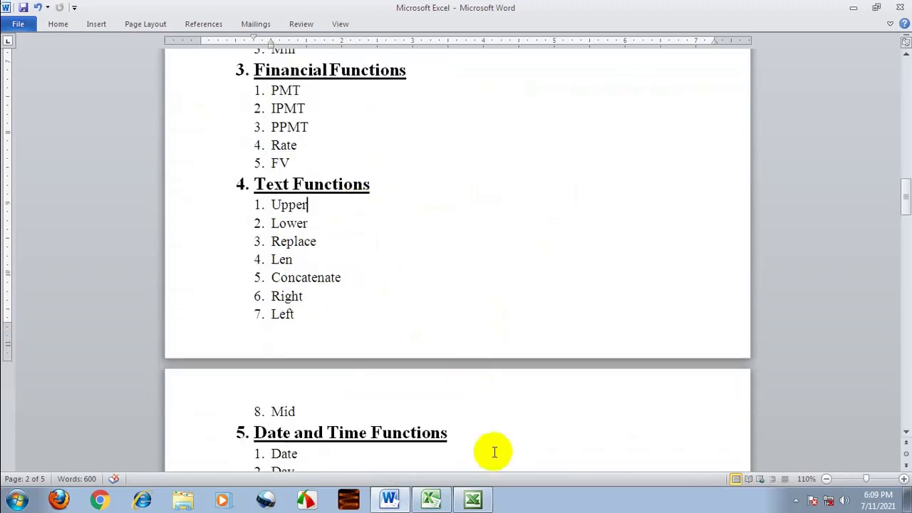
left_click(472, 499)
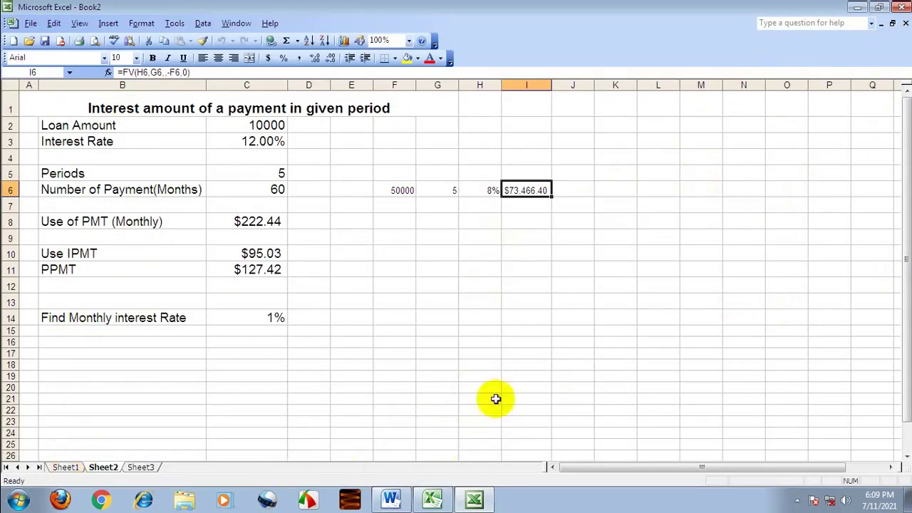
left_click(392, 498)
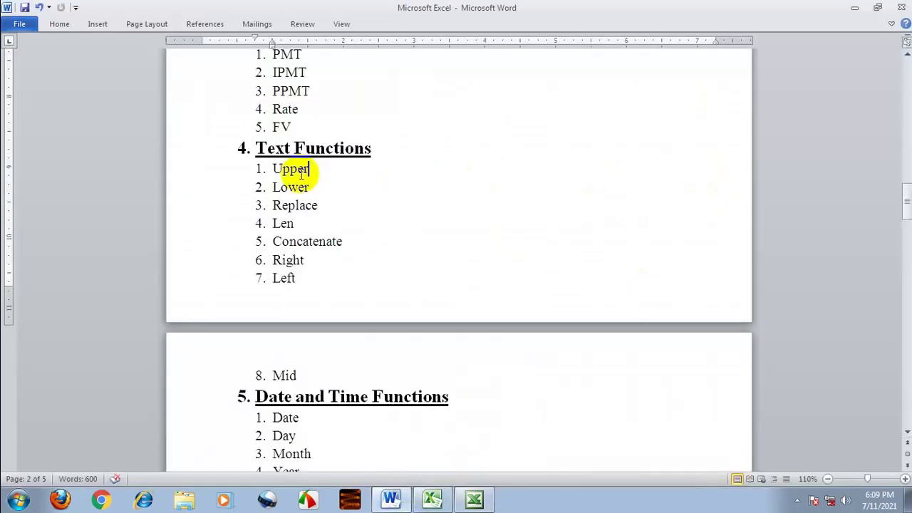
- Switch to the Excel workbook and set the font size of the empty range E9:O26 to 14
left_click(474, 498)
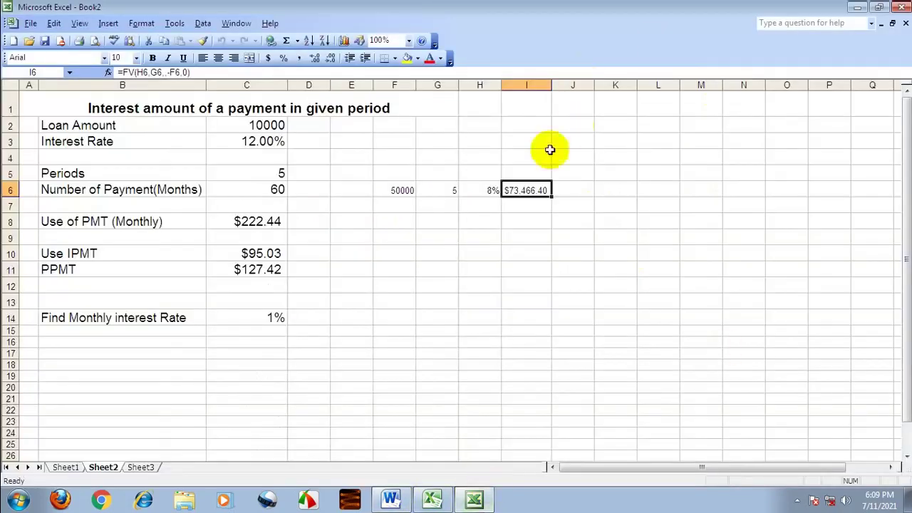
left_click_drag(356, 237, 780, 464)
left_click(134, 58)
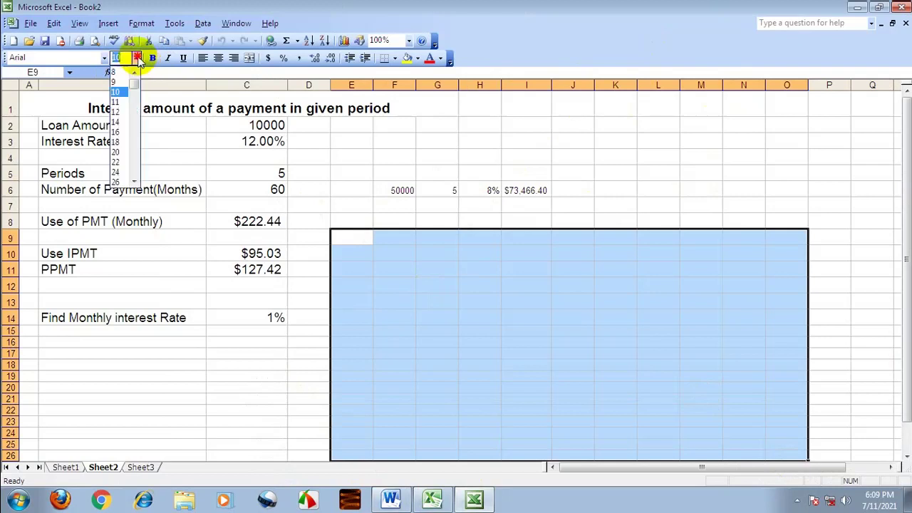
left_click(116, 122)
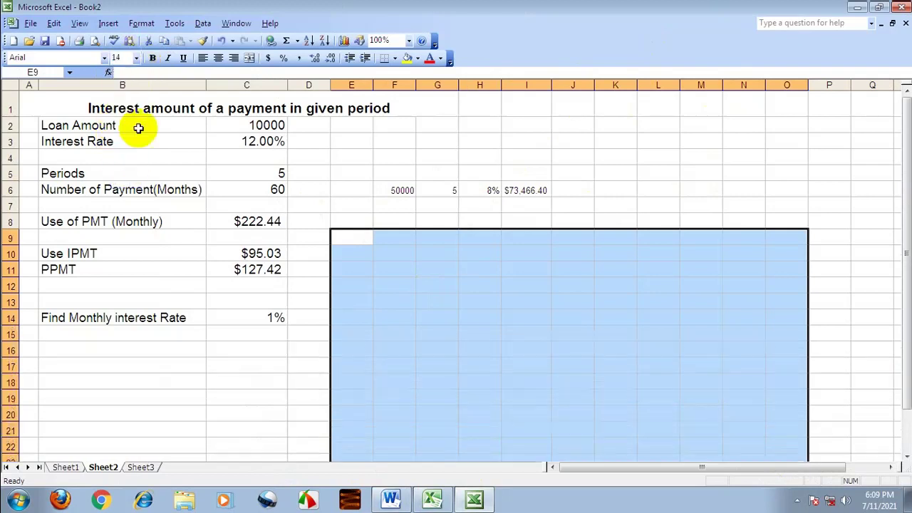
- Widen columns E, F and G to make room for the text function examples
left_click_drag(459, 87, 493, 87)
left_click_drag(416, 86, 433, 86)
left_click_drag(374, 85, 405, 85)
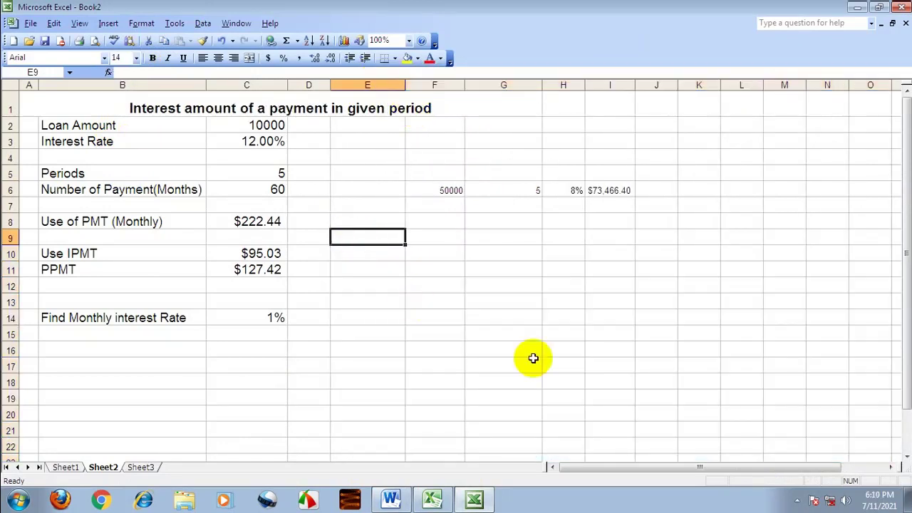
- Enter the formula =UPPER(B2) in cell E9 and widen column E to fit the text
type("=")
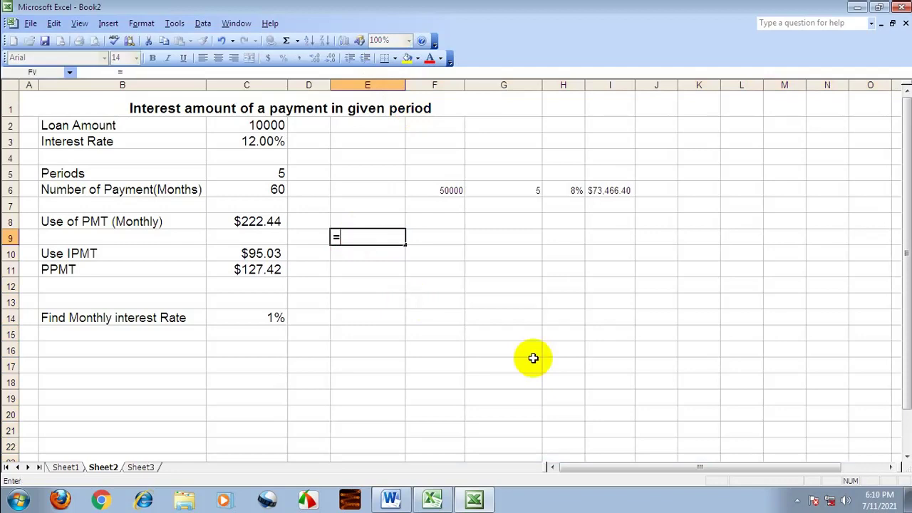
key("BackSpace")
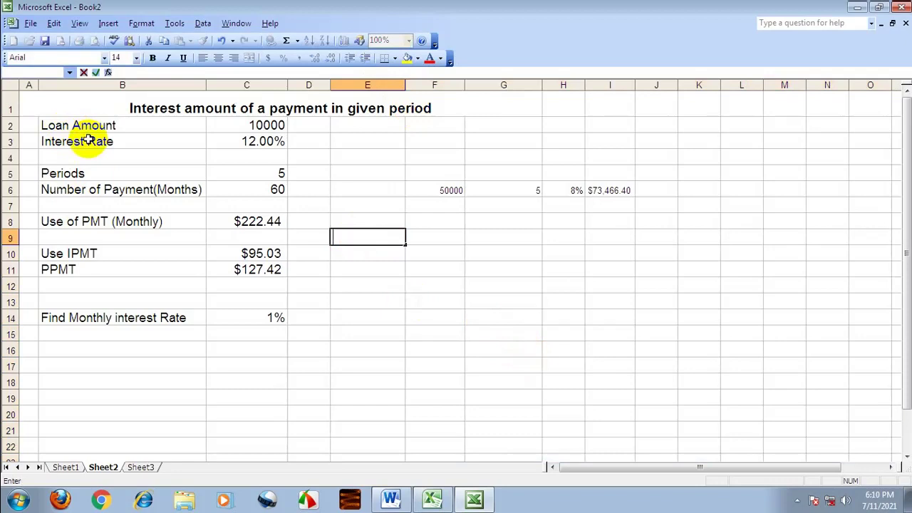
type("=upper")
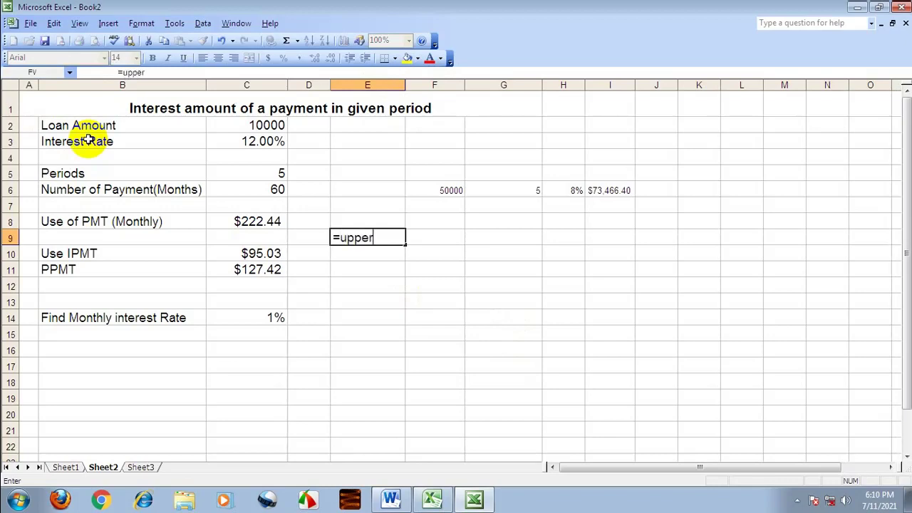
type("(")
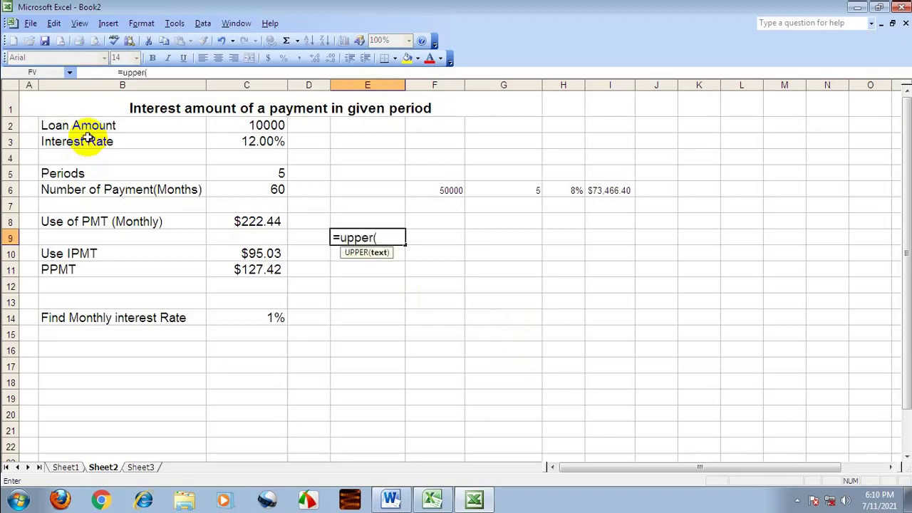
left_click(86, 126)
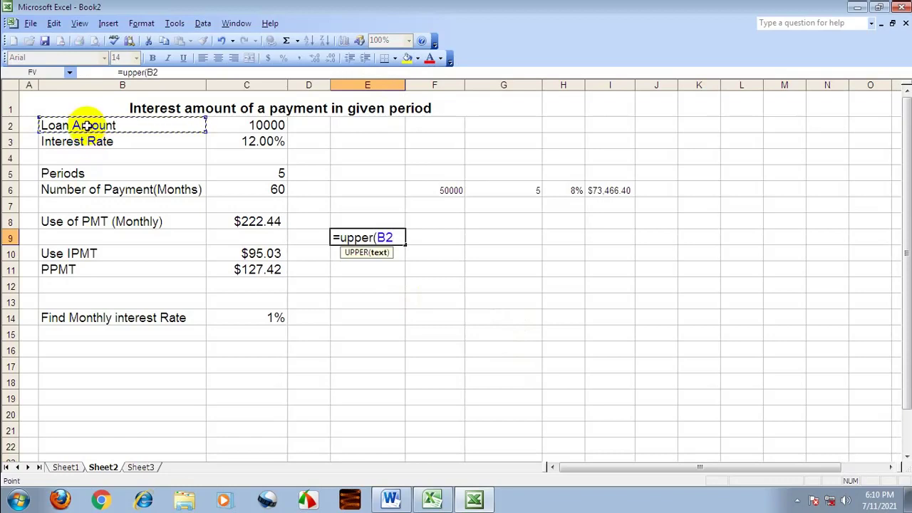
type(")")
key("Return")
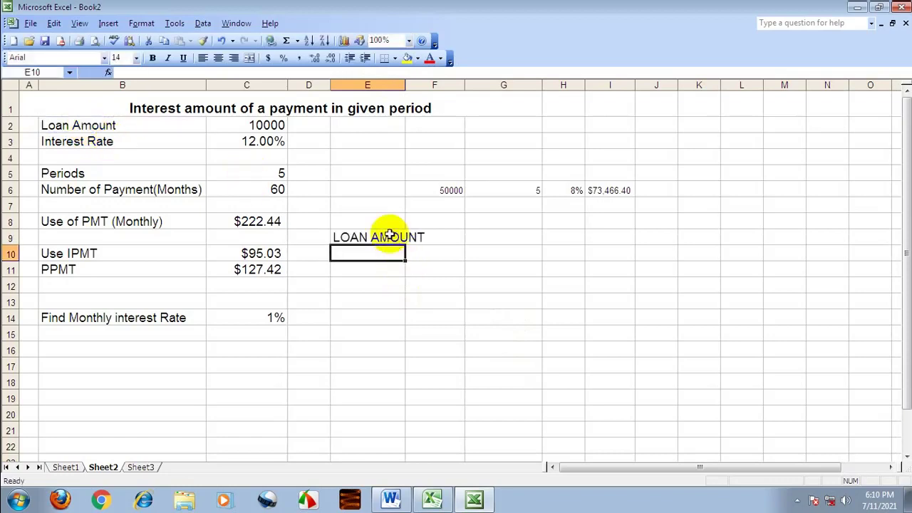
left_click_drag(405, 86, 433, 108)
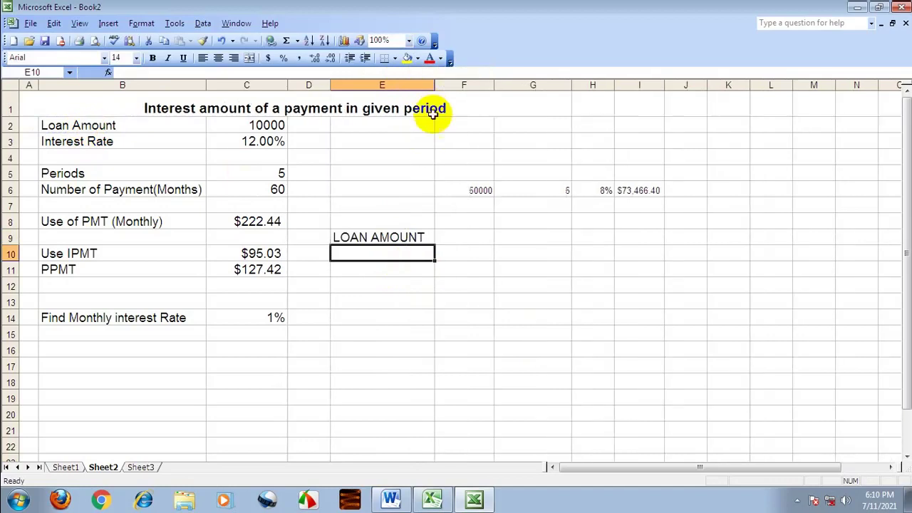
left_click(377, 237)
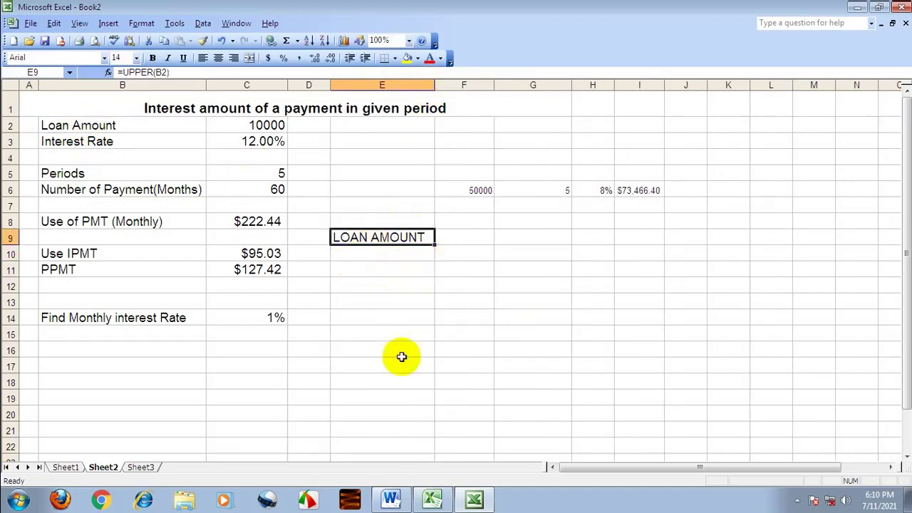
- Check the next text function in the Word list and enter the formula =LOWER(E9) in cell E10 of the Excel sheet
left_click(389, 498)
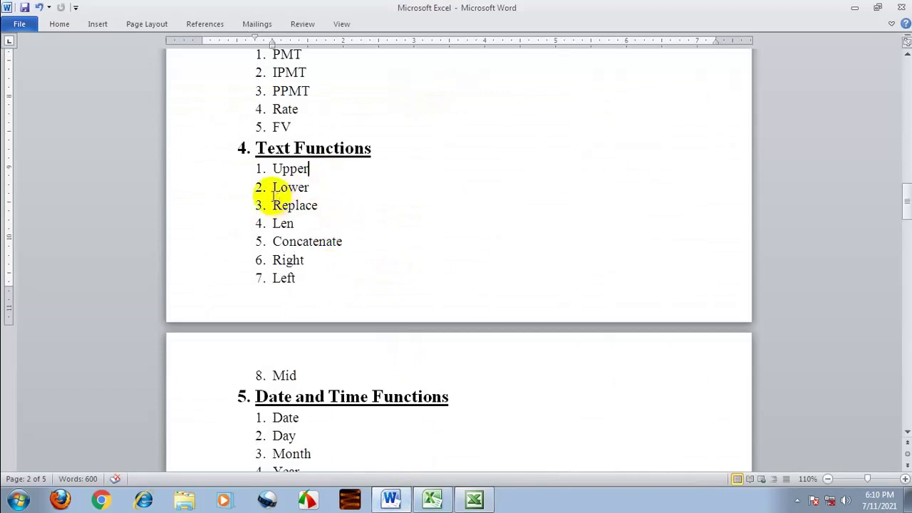
left_click(464, 503)
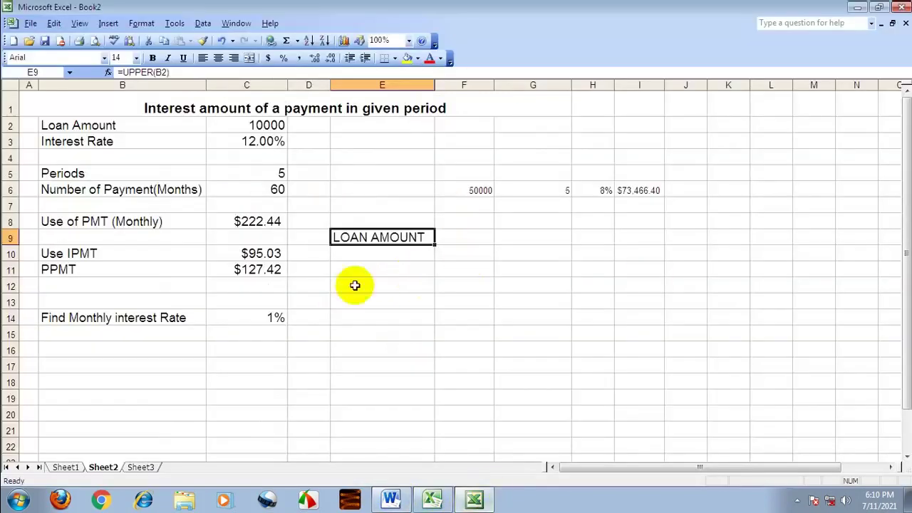
left_click(355, 255)
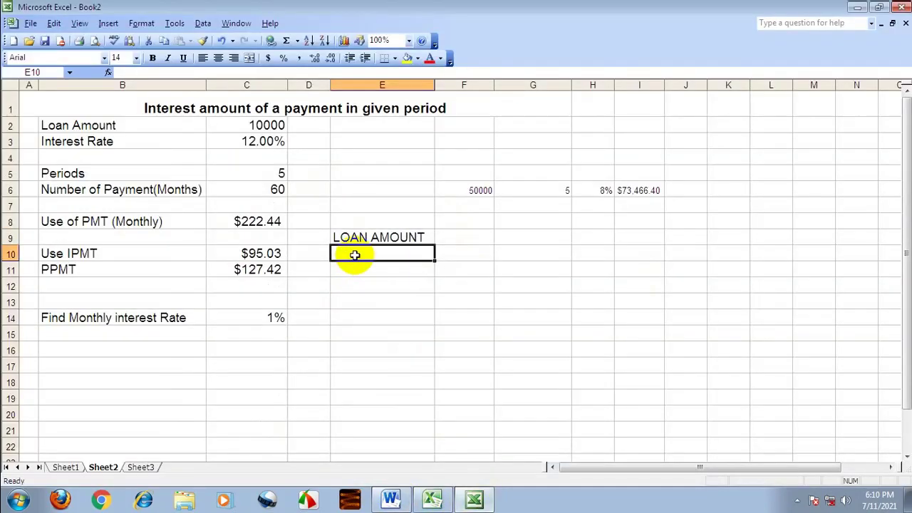
type("=loert(")
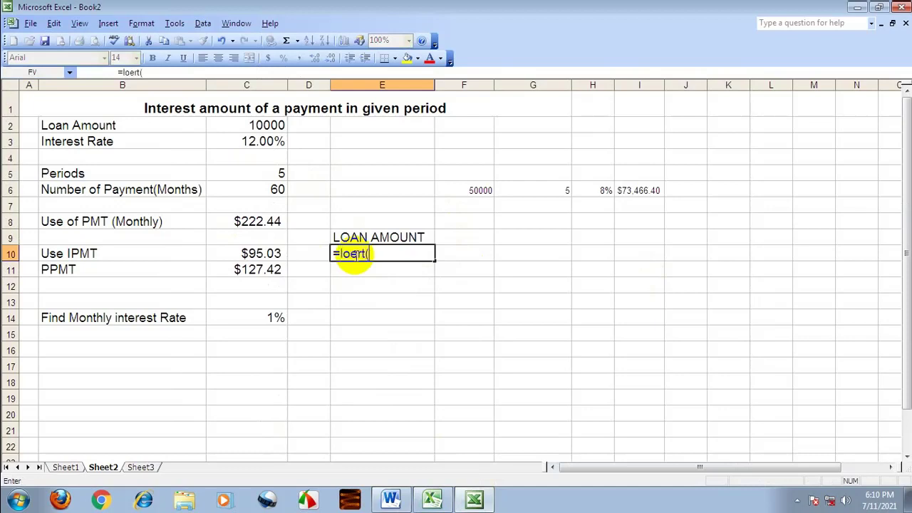
left_click(354, 255)
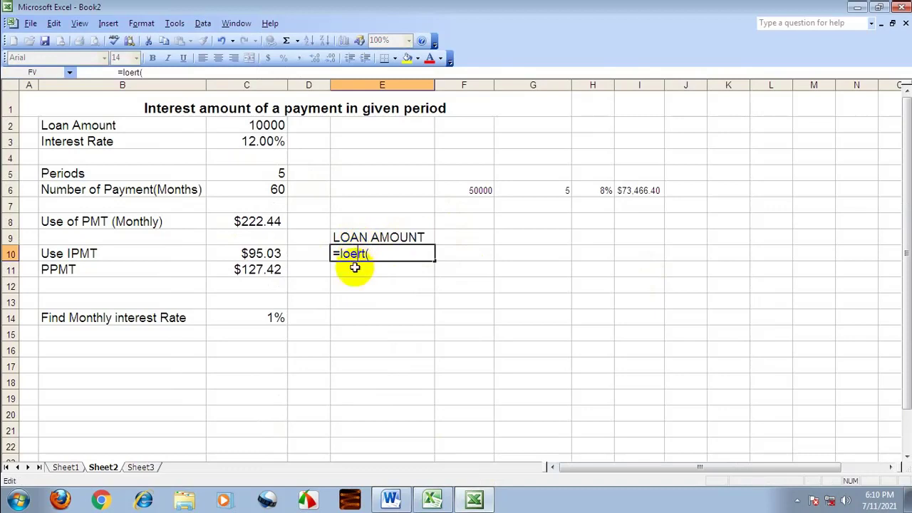
key("BackSpace")
type("w")
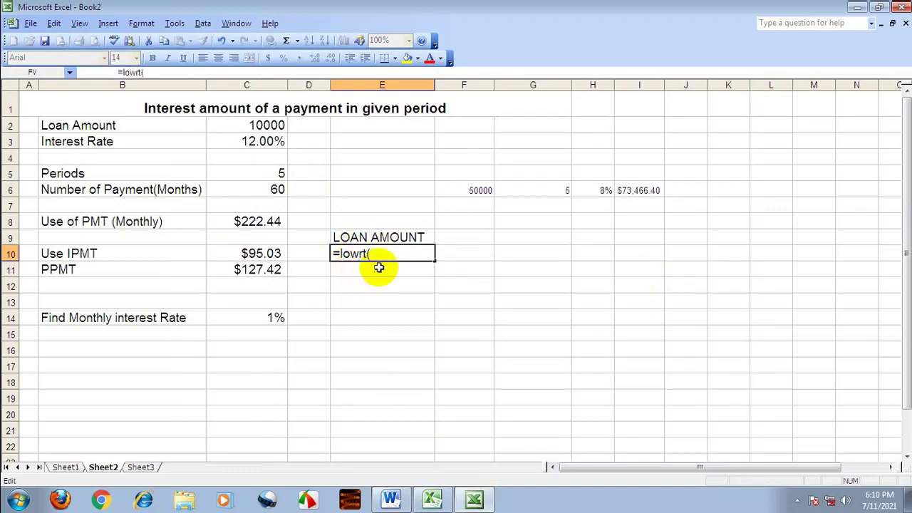
type("e")
key("Delete")
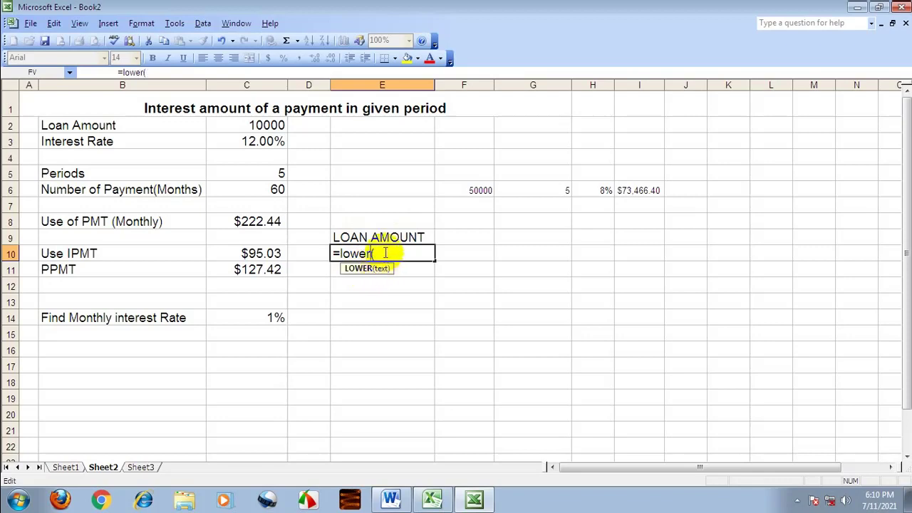
left_click(364, 237)
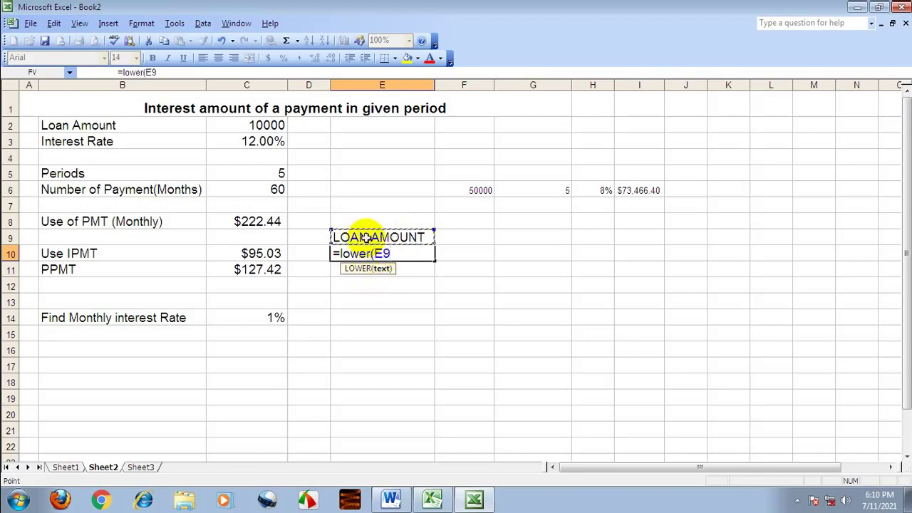
type(")")
key("Return")
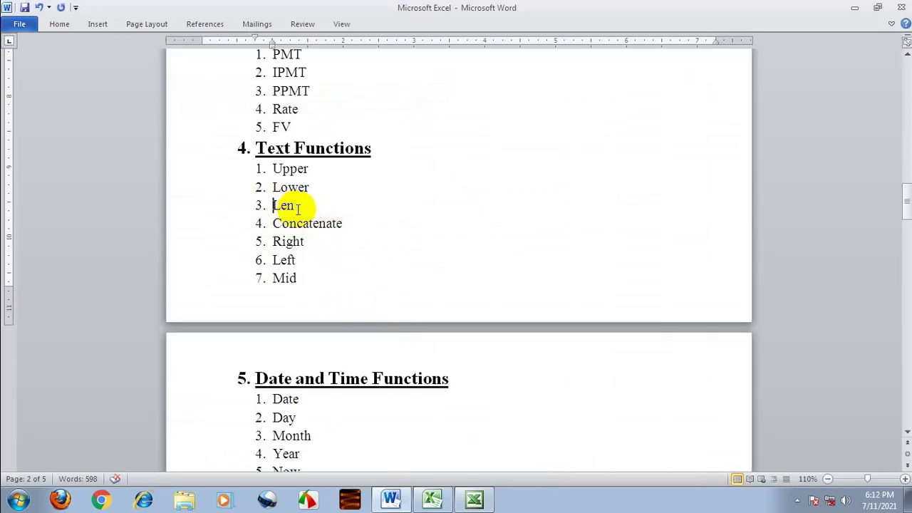
- Return to the Excel workbook and enter the formula =LEN(E9) in cell E11
left_click(475, 499)
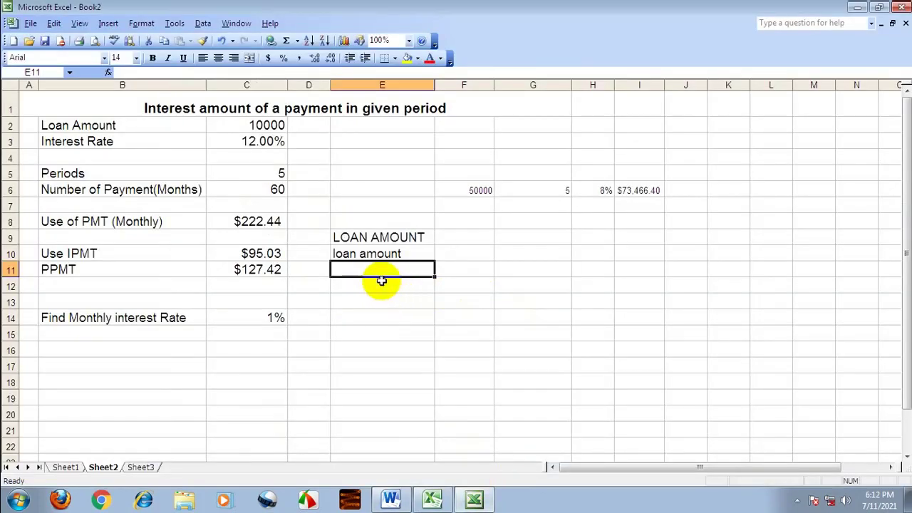
type("=le")
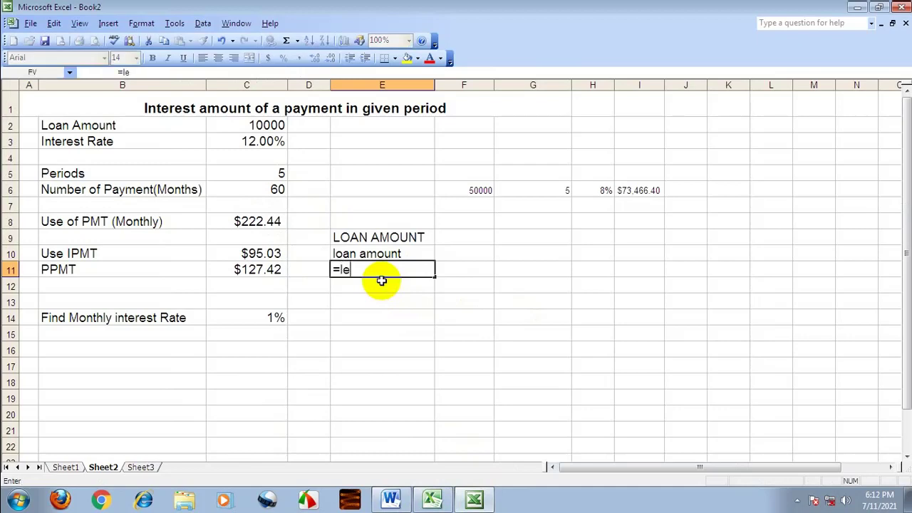
type("n(")
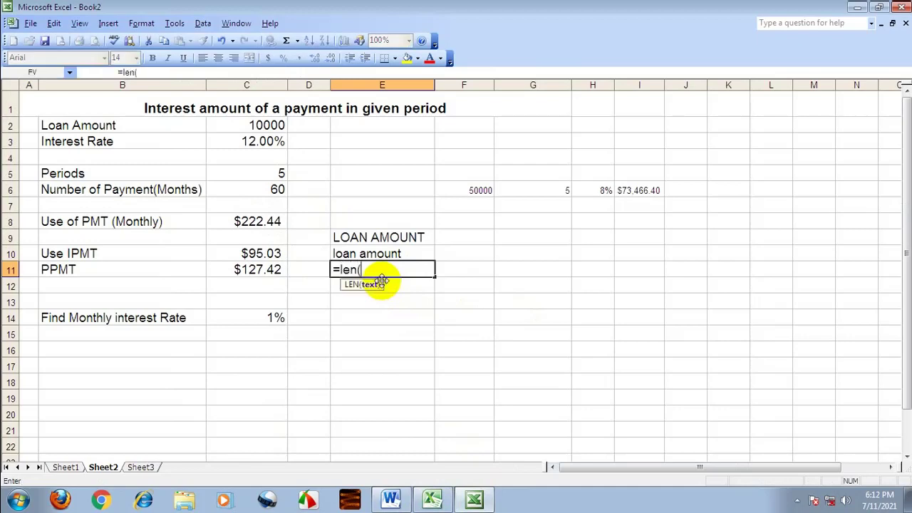
left_click(375, 239)
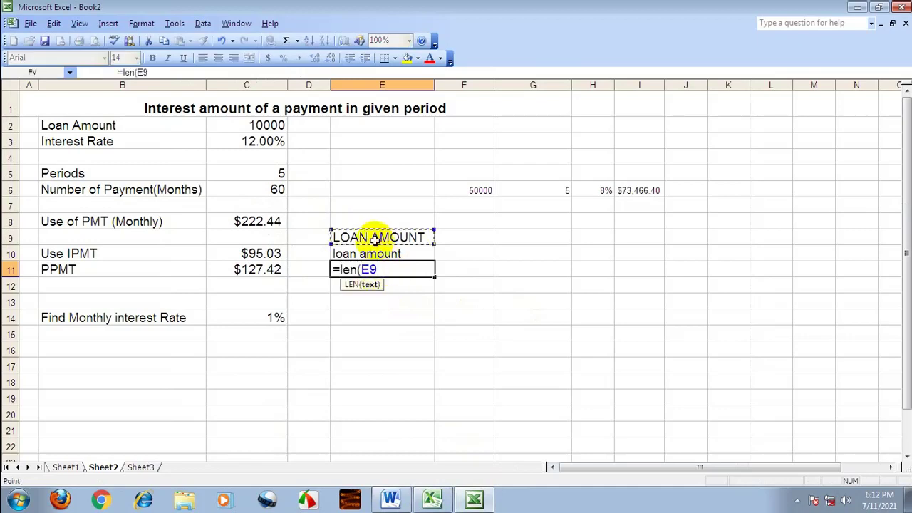
key("Return")
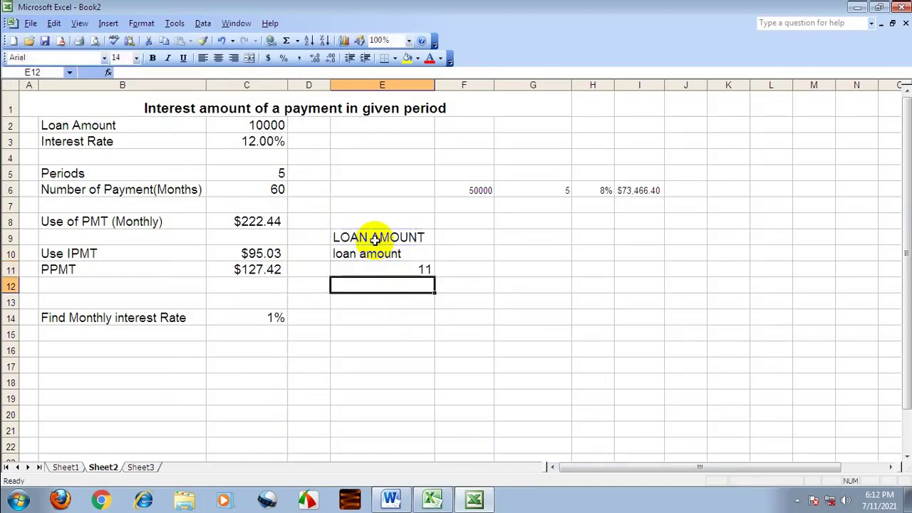
left_click(414, 269)
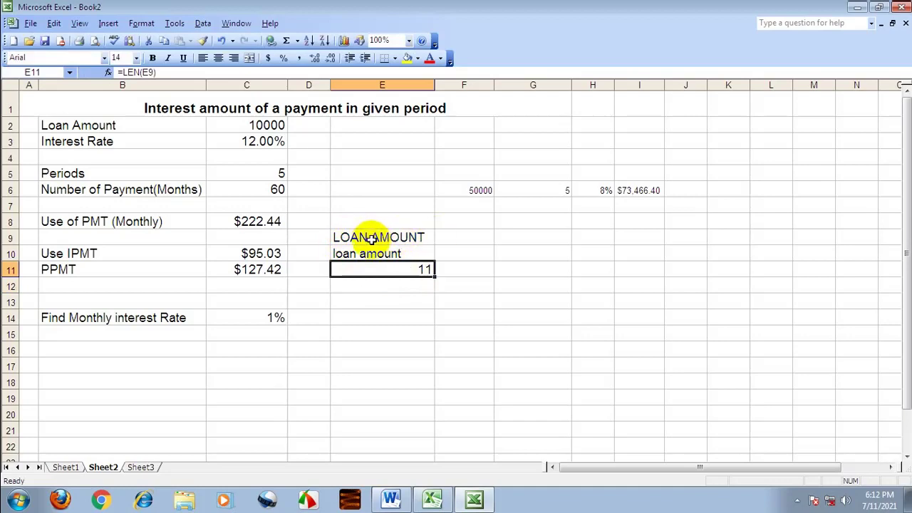
left_click(391, 499)
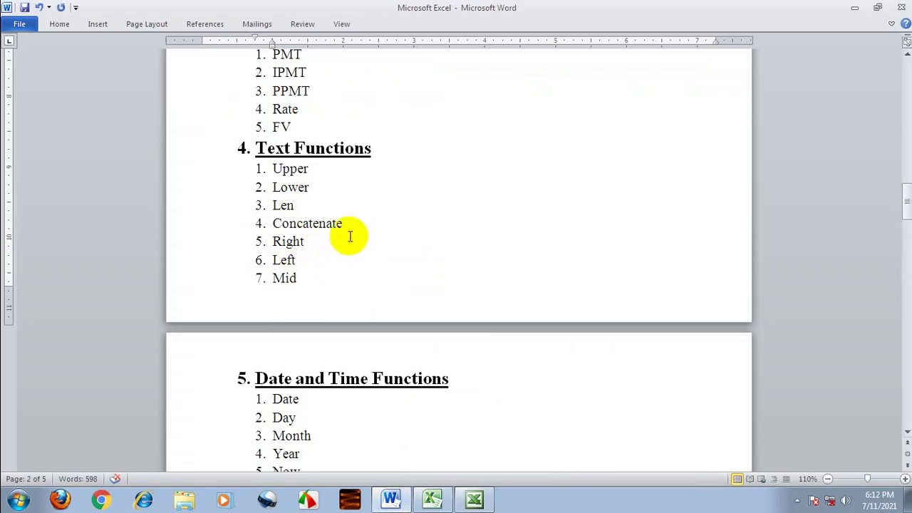
left_click(474, 492)
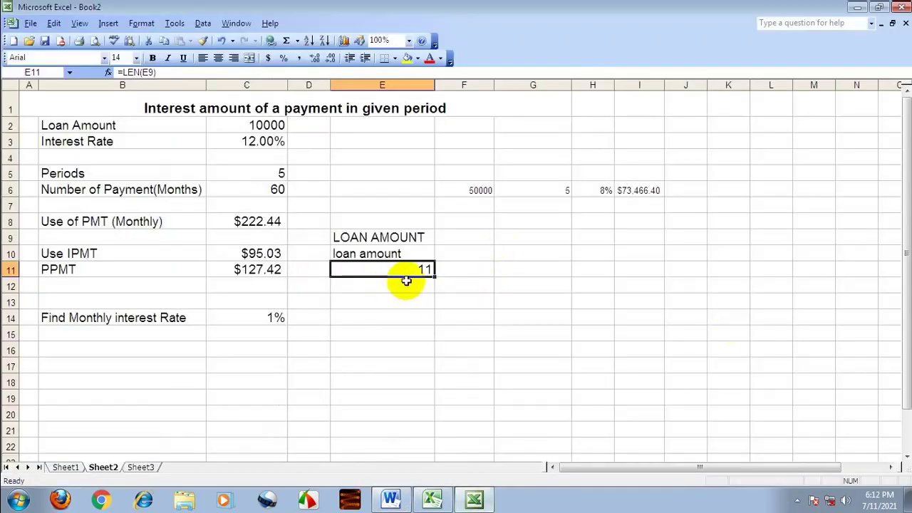
left_click(385, 284)
type("=co")
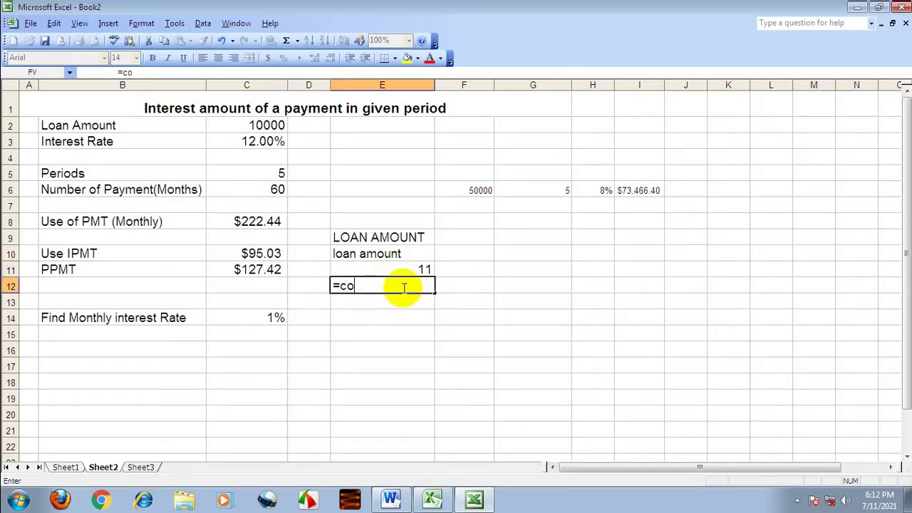
type("na")
key("Home")
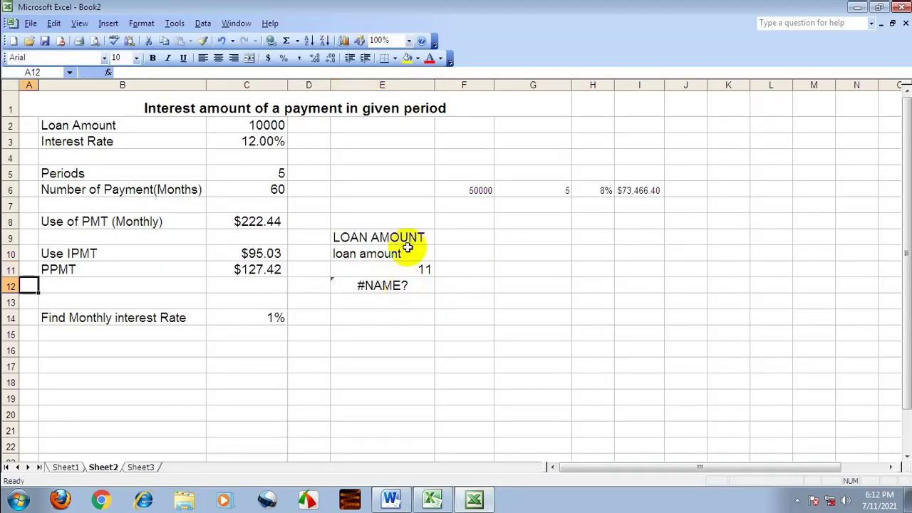
left_click(374, 289)
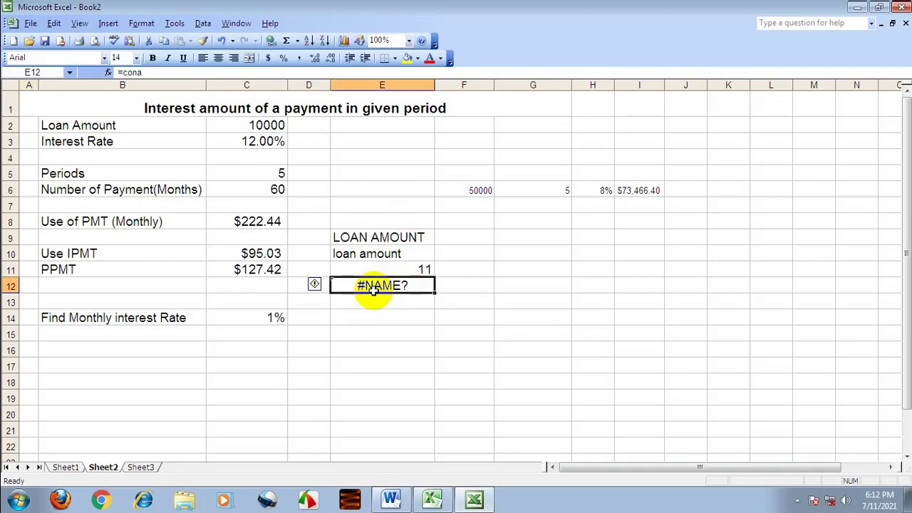
key("Delete")
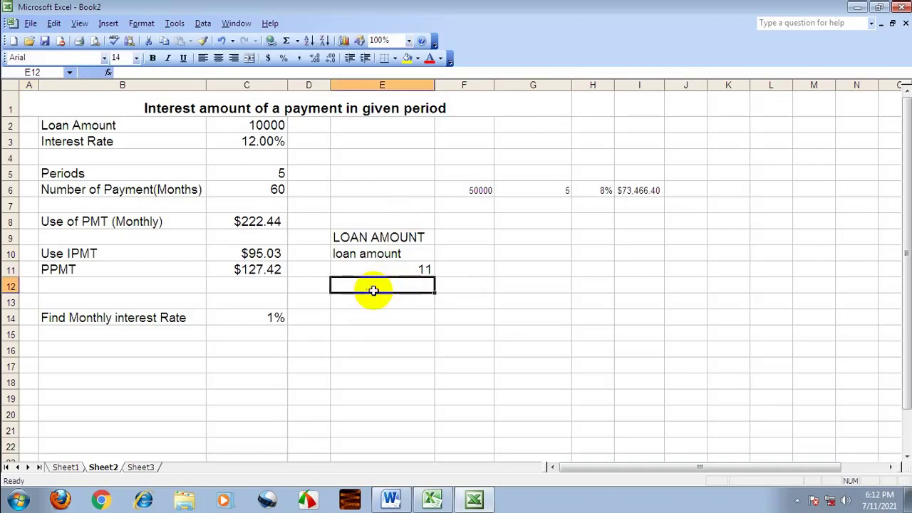
- Enter the formula =CONCATENATE(E9) in cell E12 and review it against cell E9
type("=concatenate(")
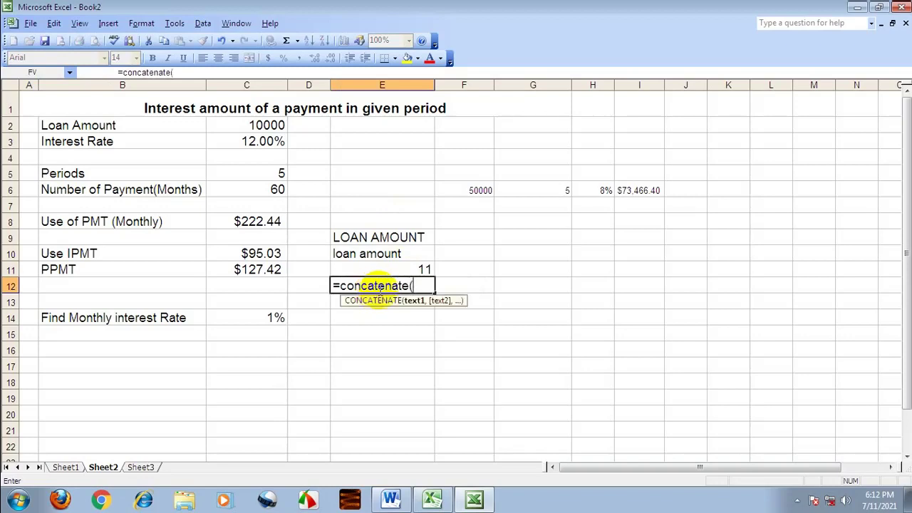
left_click(380, 237)
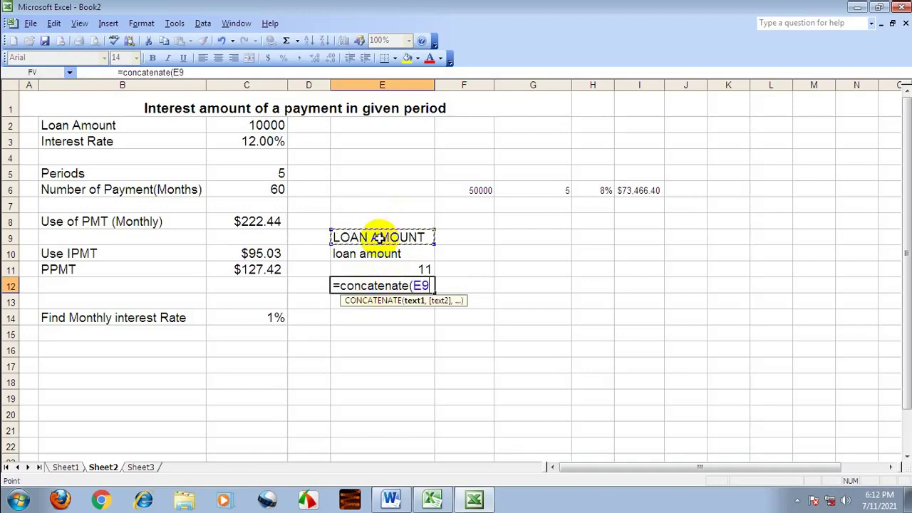
type(")")
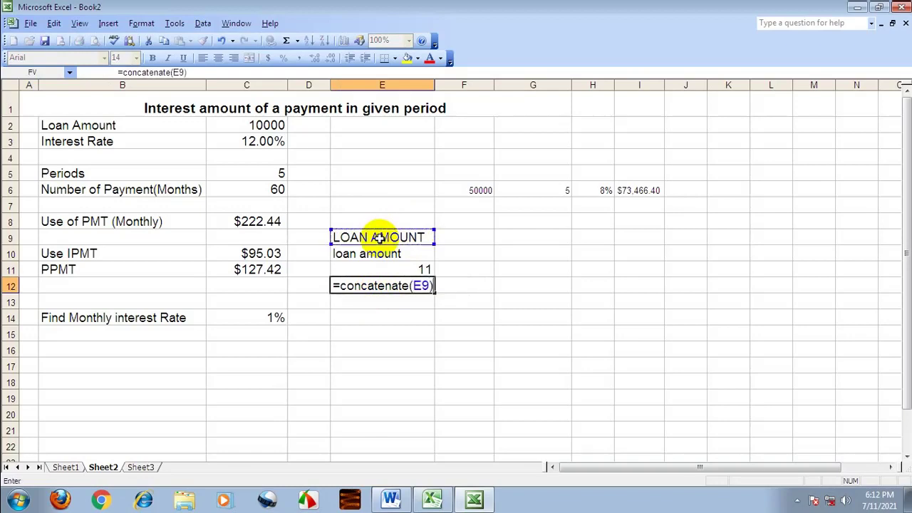
key("Return")
left_click(400, 285)
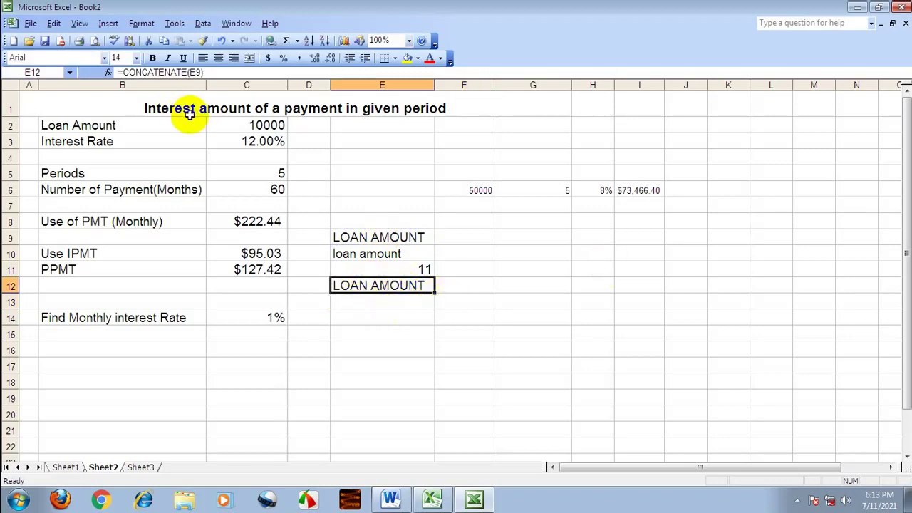
left_click(378, 239)
left_click(401, 294)
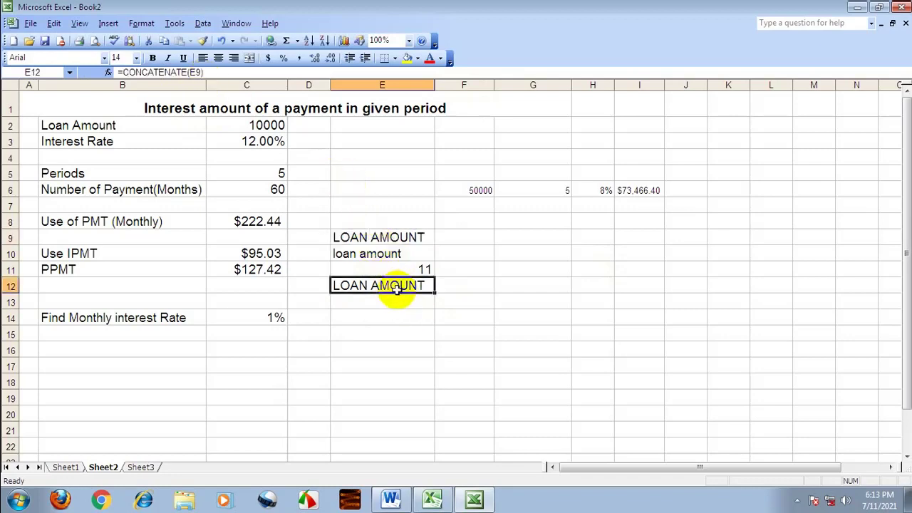
- Change the formula in cell E12 to =CONCATENATE("Loan"&"Amount"), accepting the proposed correction
left_click(203, 73)
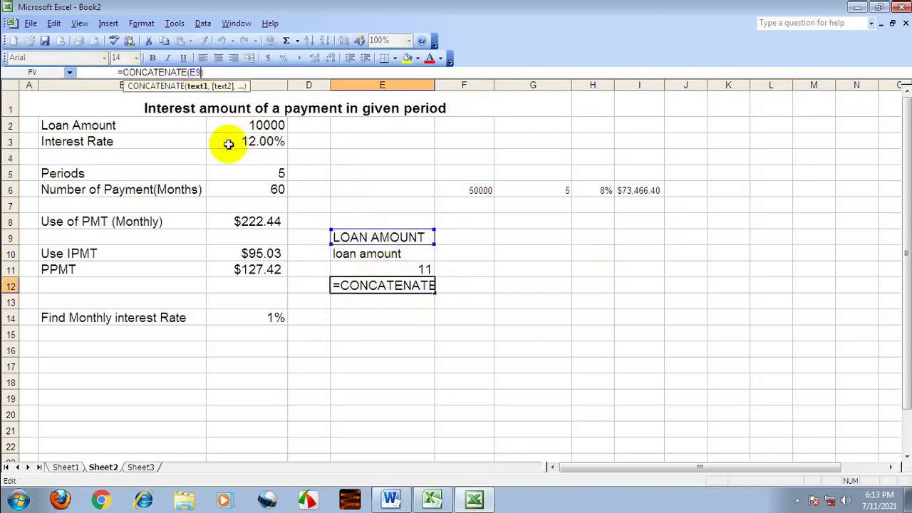
key("BackSpace")
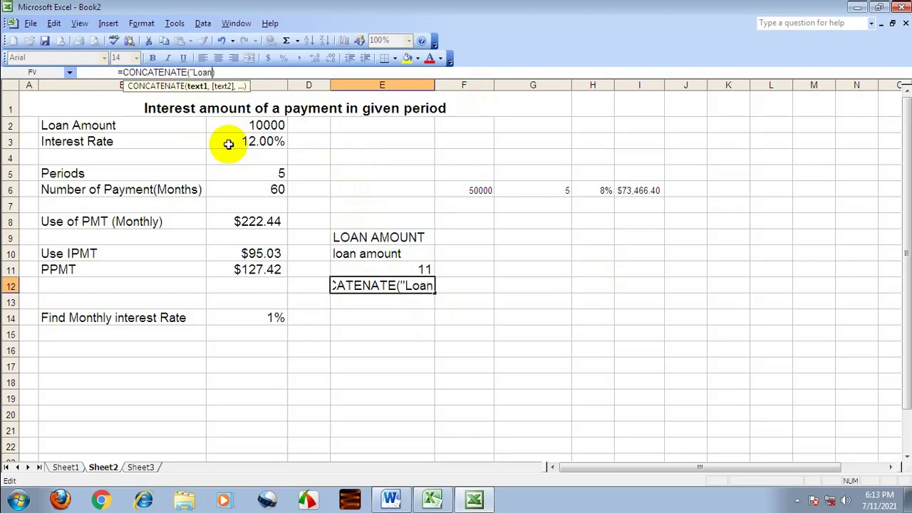
type("\")")
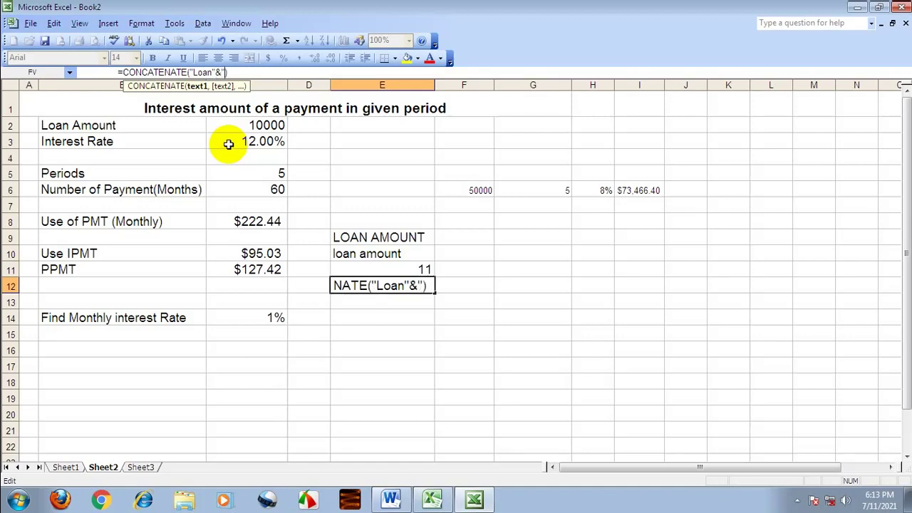
type("Amou")
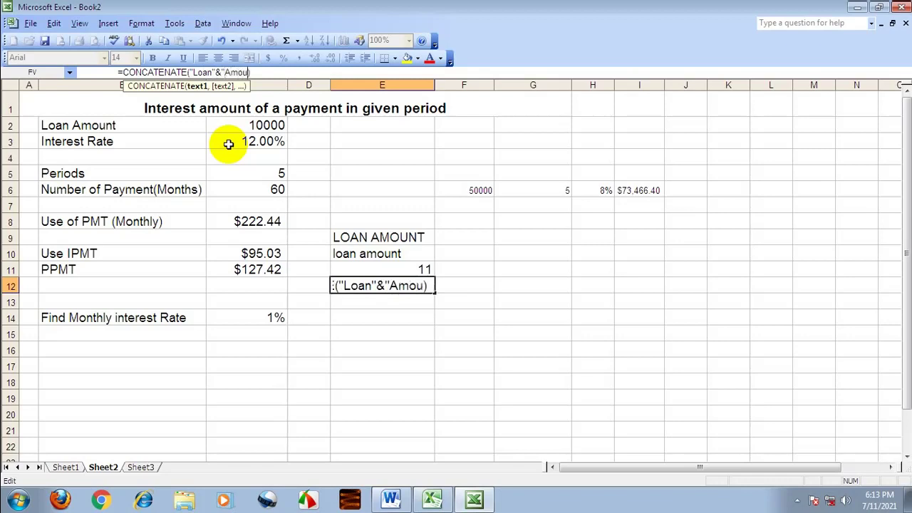
type("nt\")")
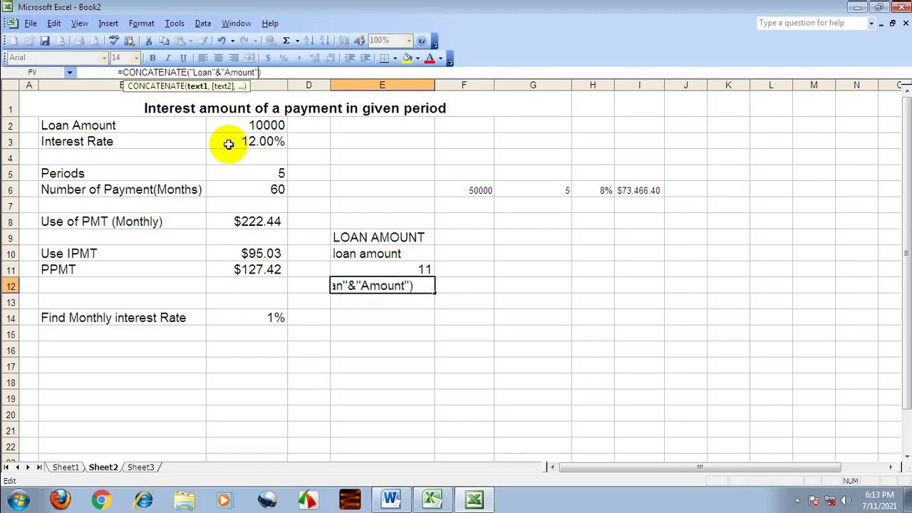
type(")")
key("Return")
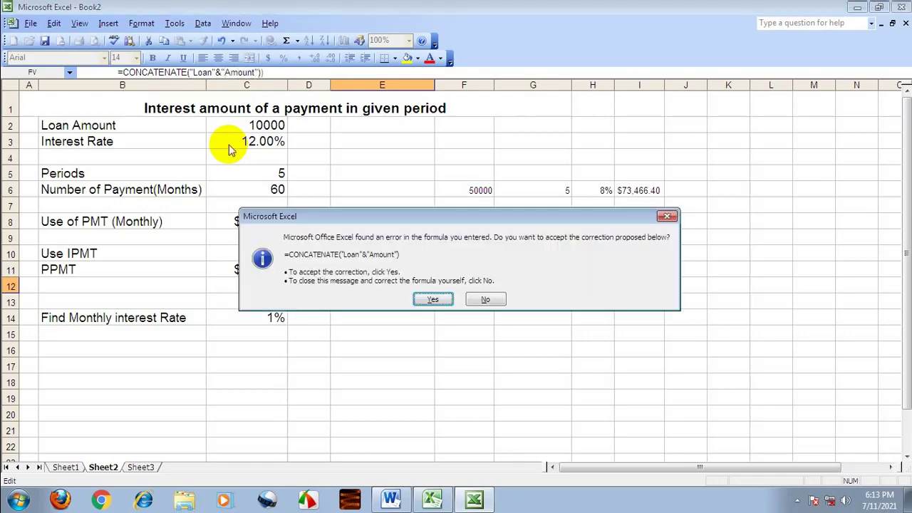
left_click(436, 299)
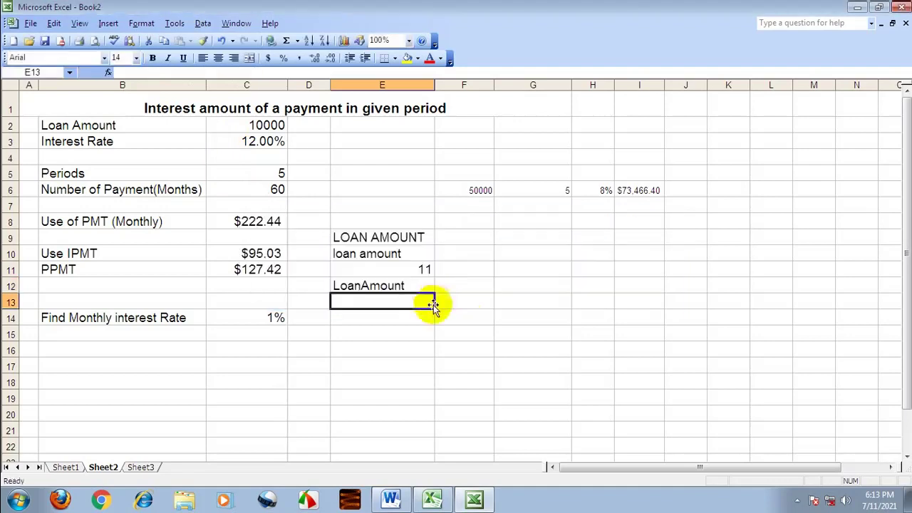
left_click(369, 286)
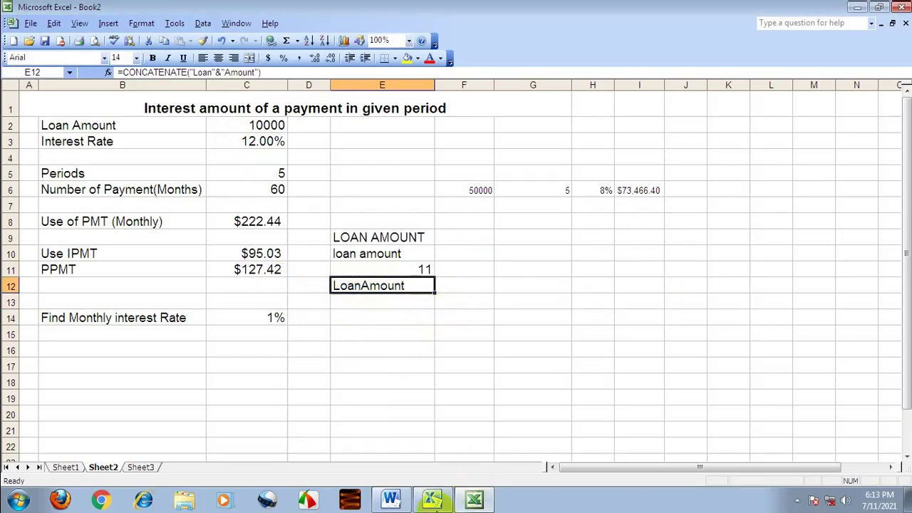
- Check the next text function in the Word list and enter the formula =RIGHT(E12,3) in cell E13 of the Excel sheet
left_click(402, 501)
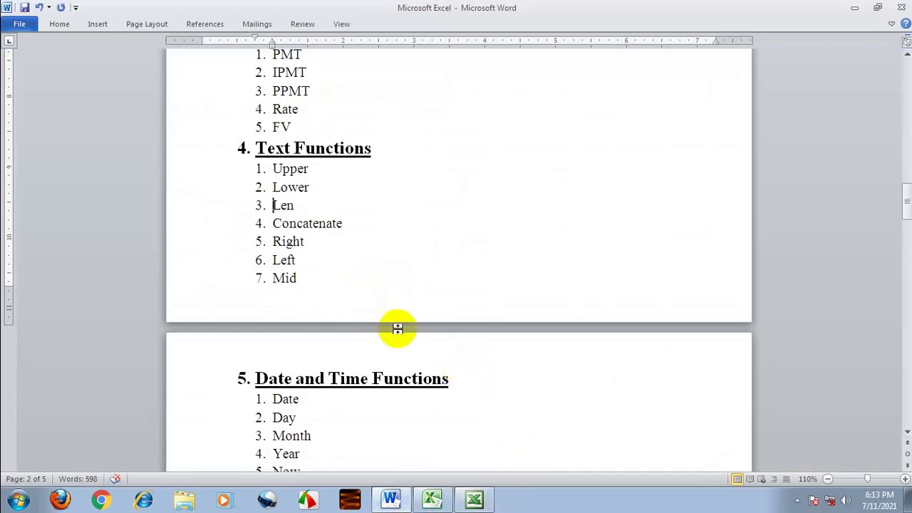
left_click(476, 501)
left_click(378, 305)
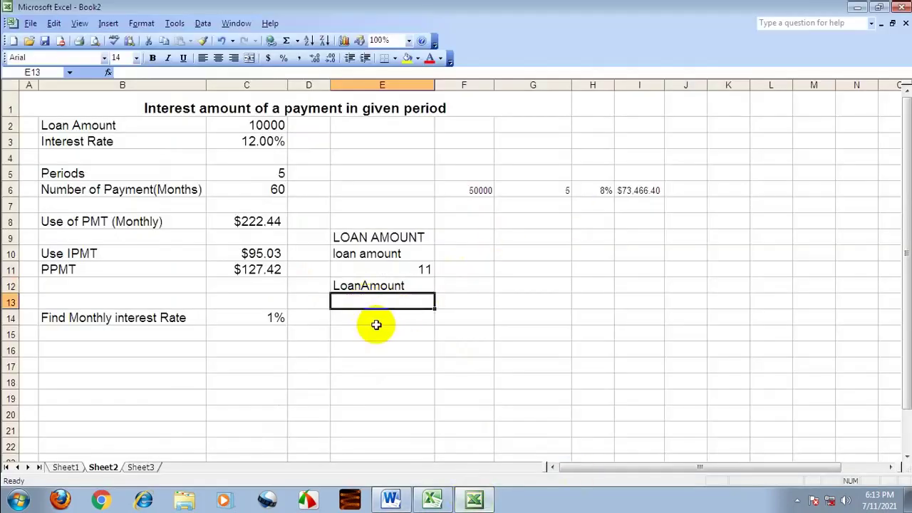
type("=")
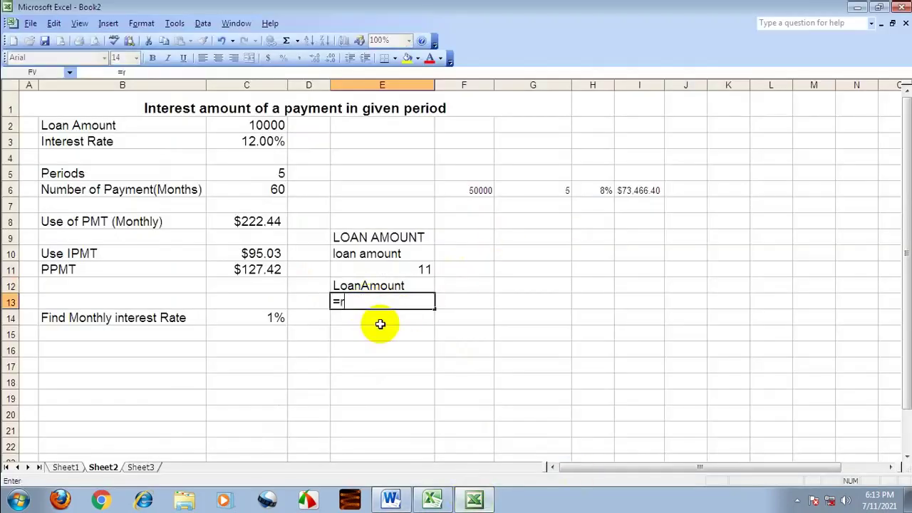
type("right(")
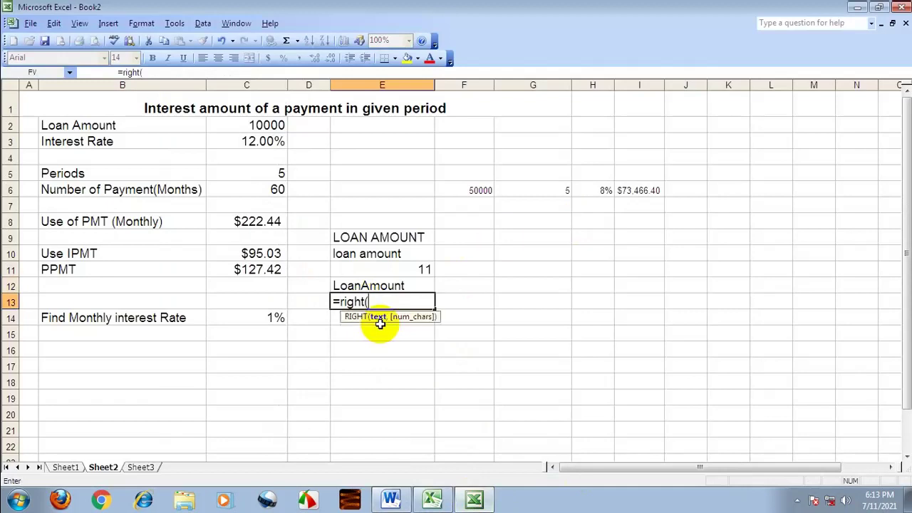
left_click(372, 286)
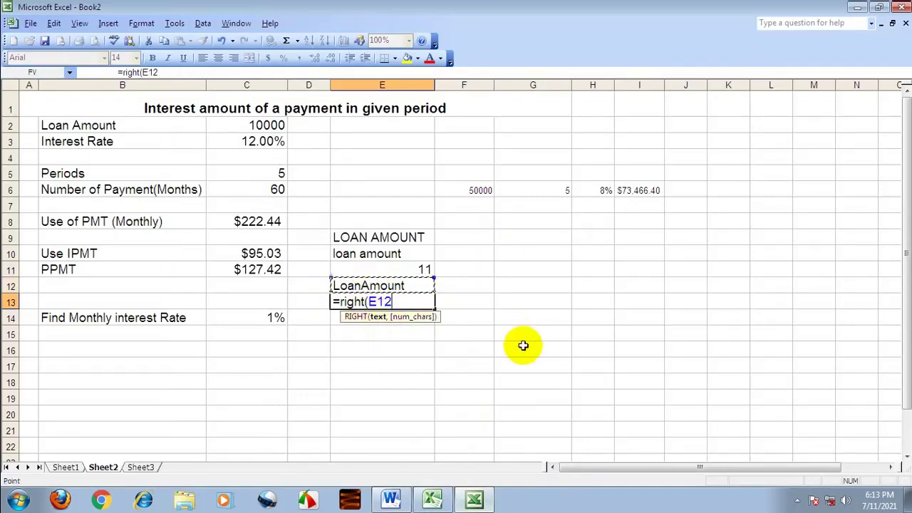
type(",")
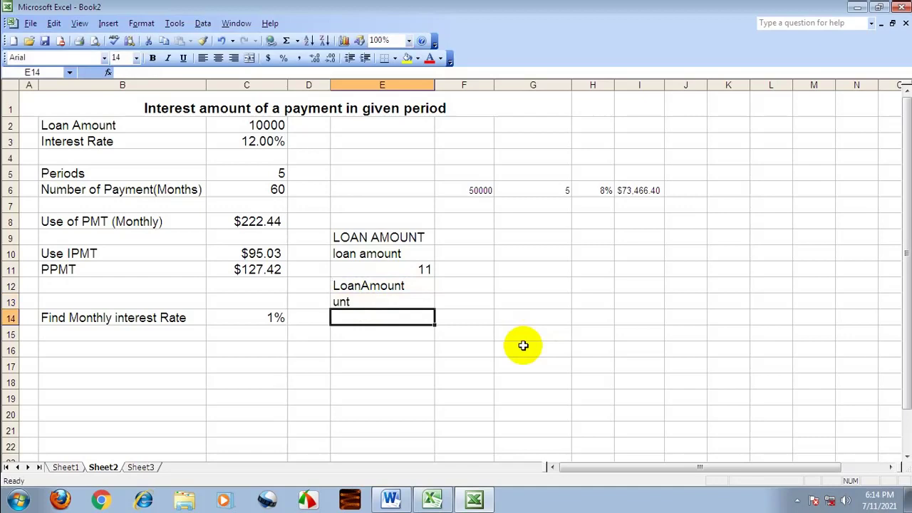
left_click(356, 303)
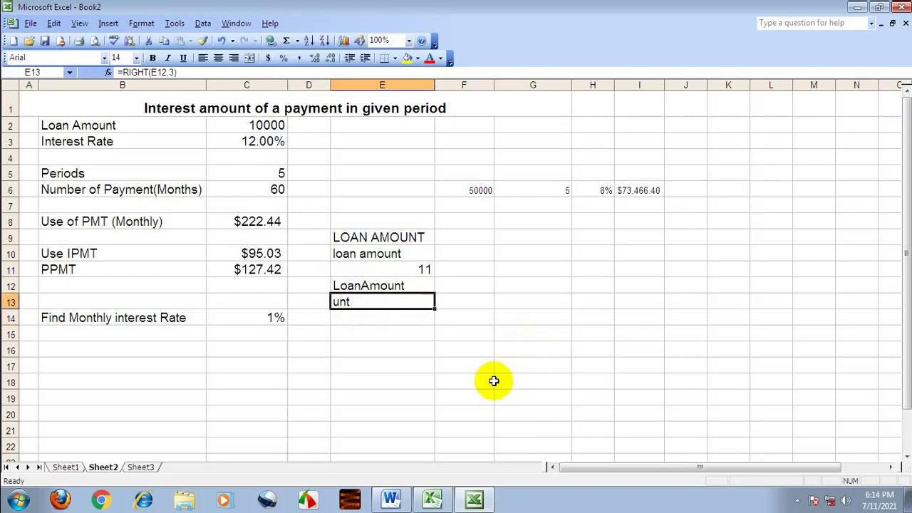
- Enter the formula =LEFT(E12,5) in cell E14
left_click(353, 318)
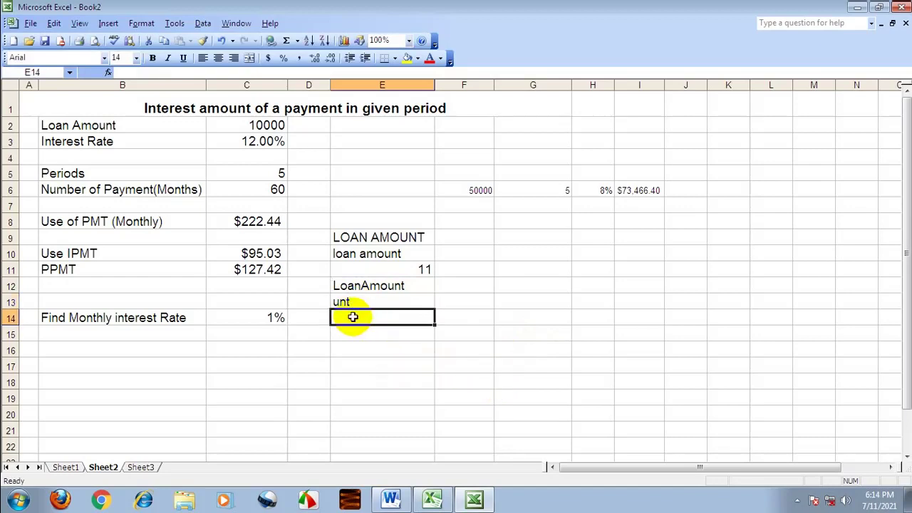
type("=left(E12,5")
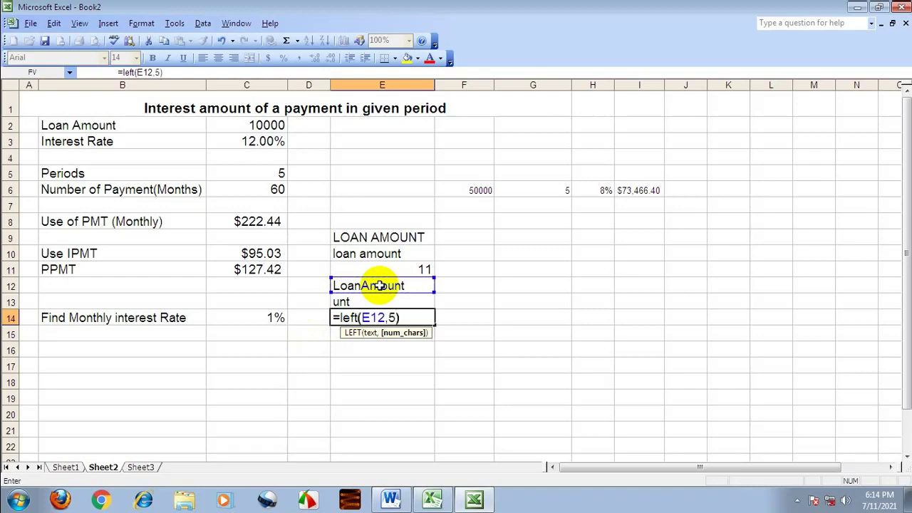
key("Return")
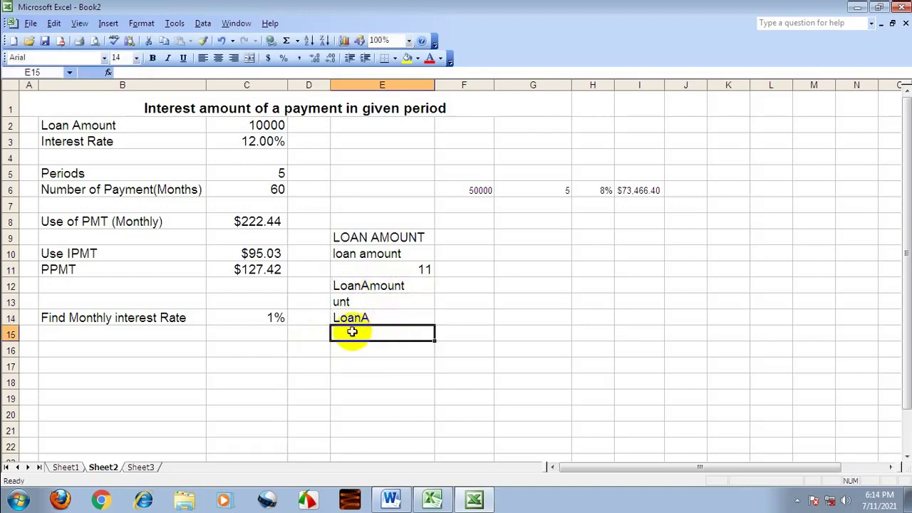
- Consult the Word function list again and enter the formula =MID(E12,3,3) in cell E15 of the Excel sheet
left_click(397, 492)
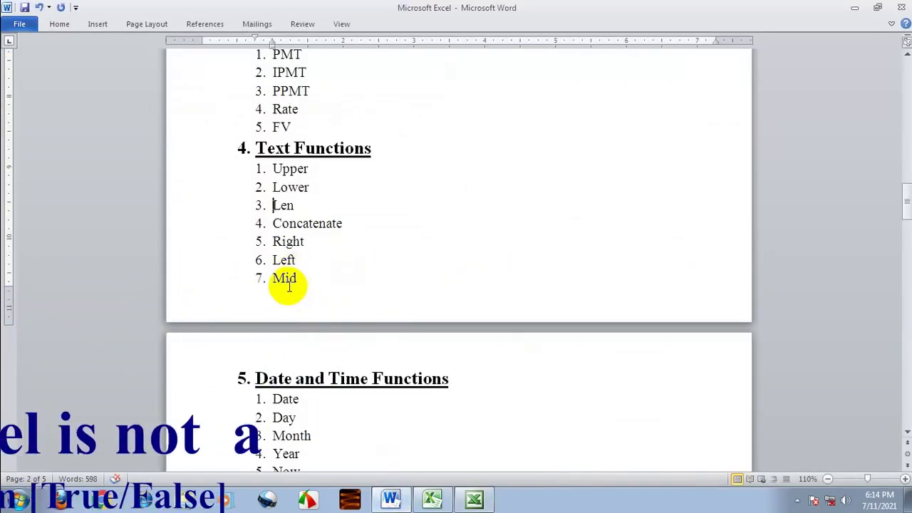
left_click(476, 499)
type("=mid")
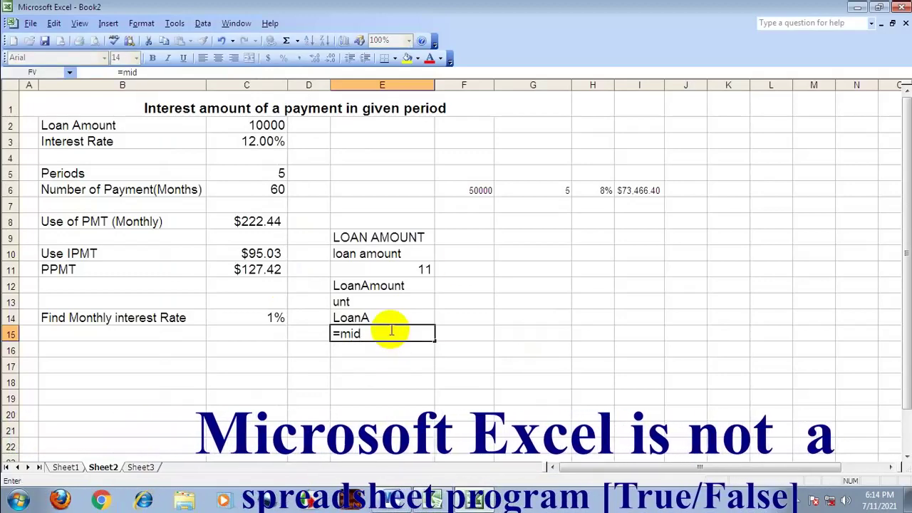
type("(")
left_click(356, 288)
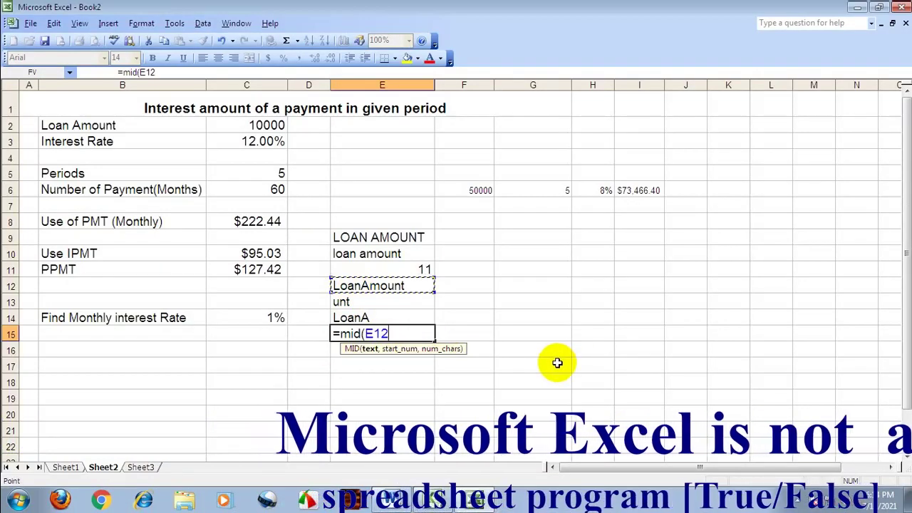
type(",3,3")
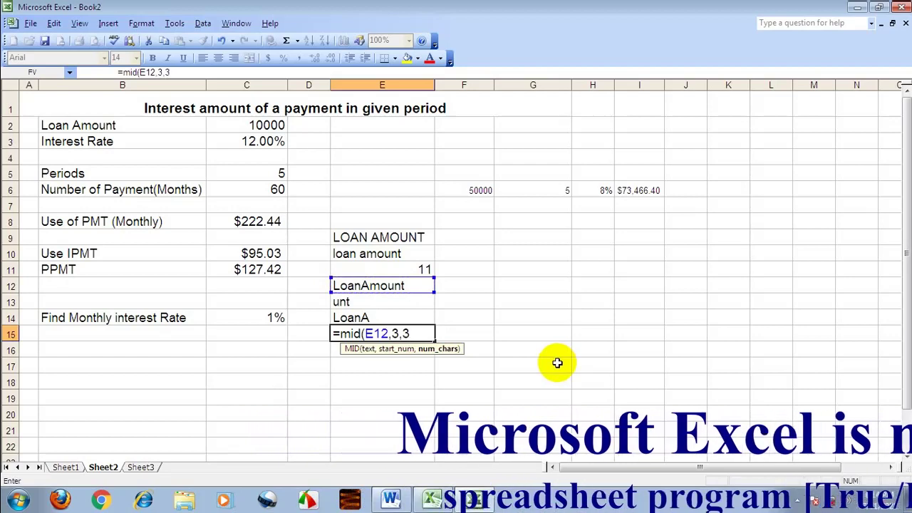
type(")")
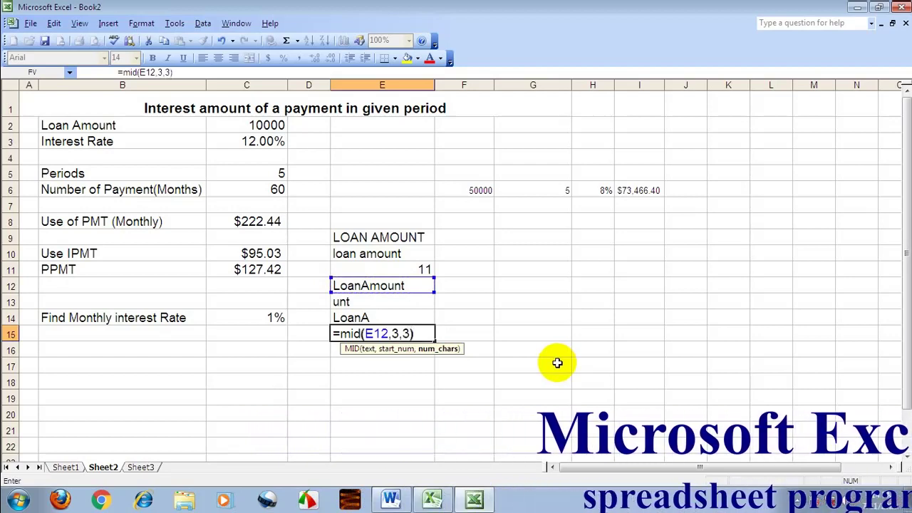
key("Return")
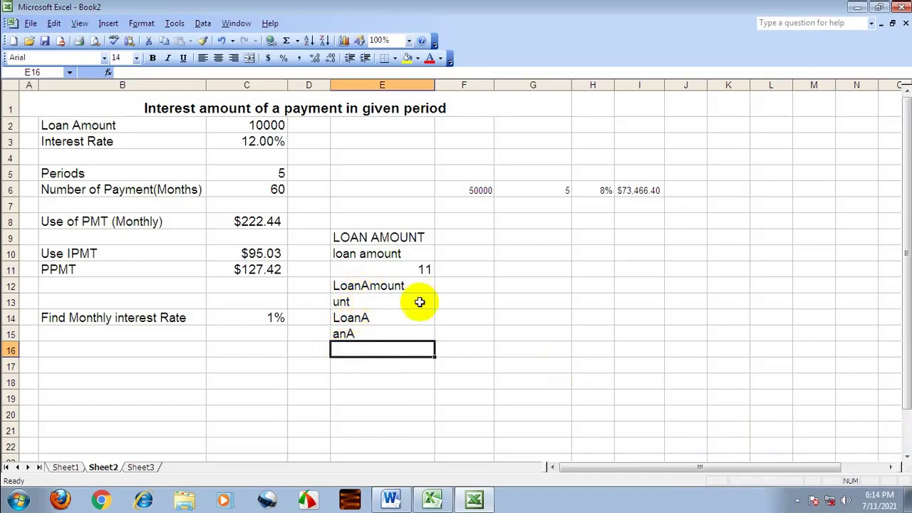
left_click(370, 335)
- Switch to the Word function list to look up the functions that follow Mid
left_click(392, 499)
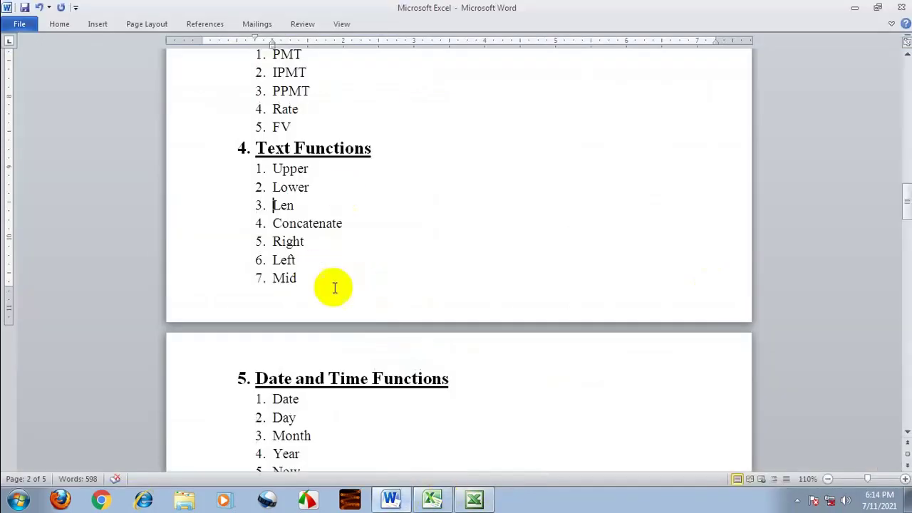